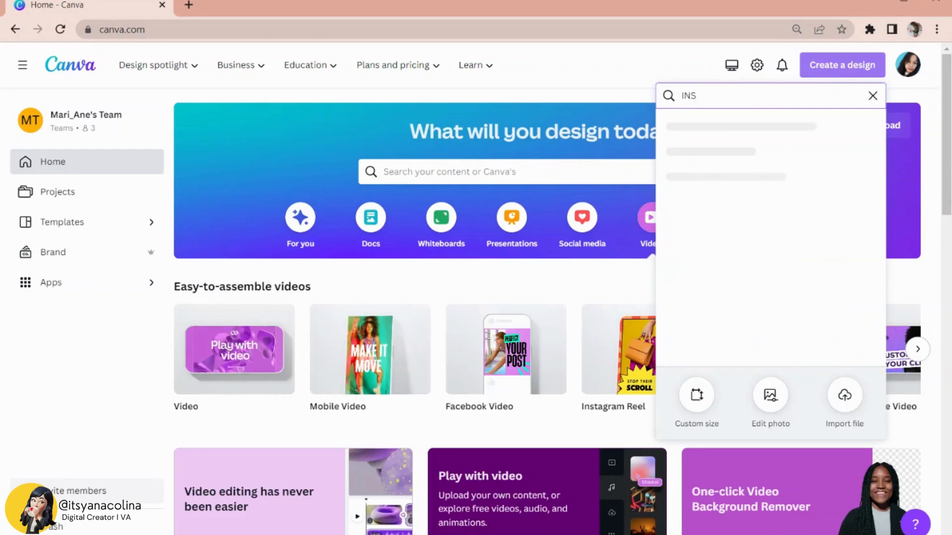
Create an Instagram Post (Square) design and fill its background with the first yellow of the Mellow Barnyard palette.
text(T)
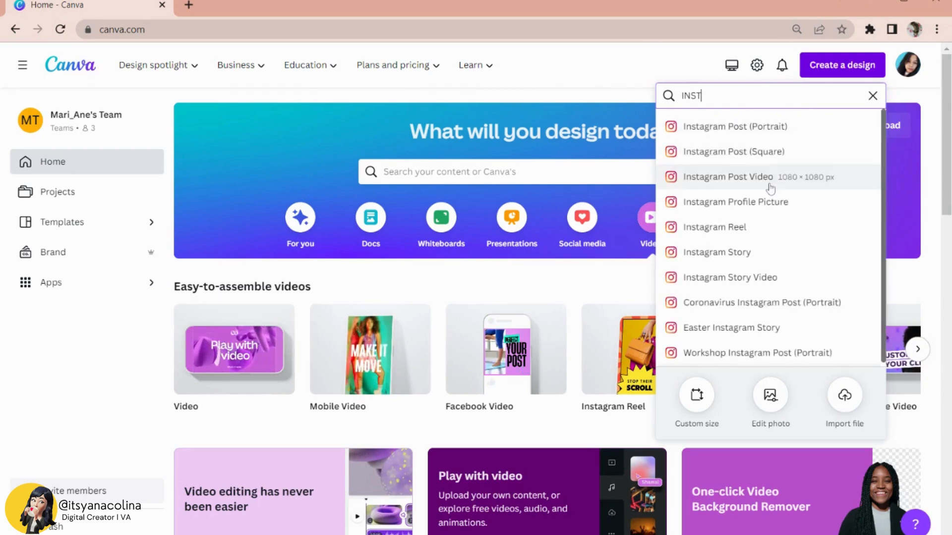
click(766, 152)
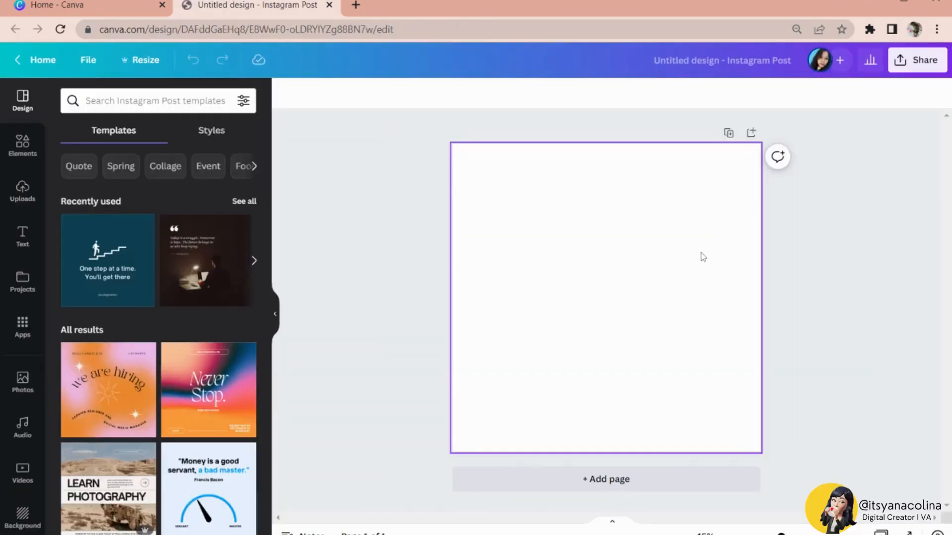
scroll(701, 254, up, 1)
click(701, 256)
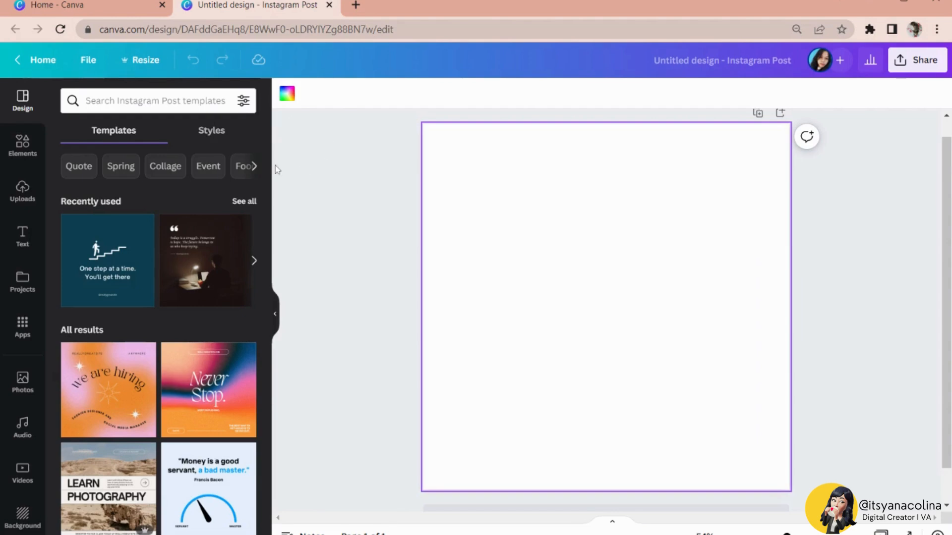
click(288, 94)
click(69, 328)
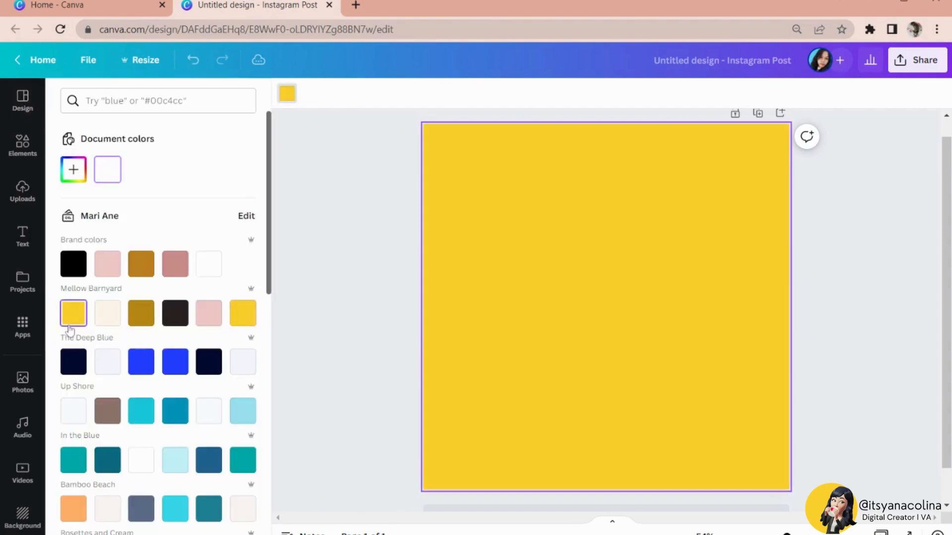
click(400, 319)
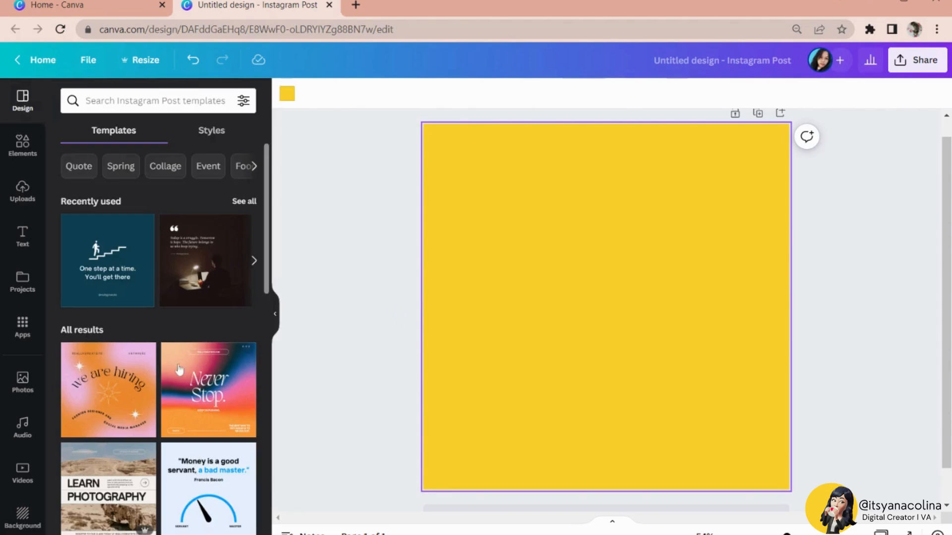
Search the photo library for "fashion" and filter the results to cut-outs only.
click(22, 382)
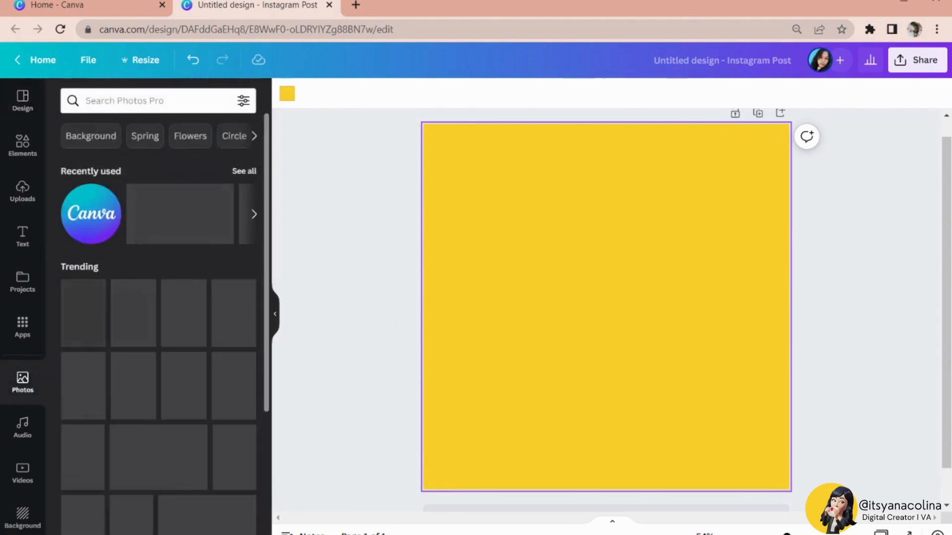
click(149, 101)
text(fash)
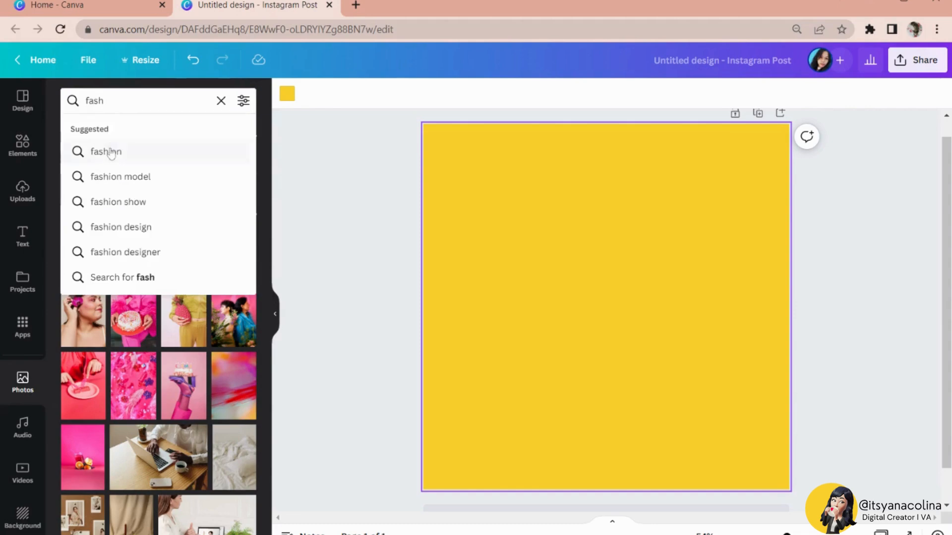
click(112, 153)
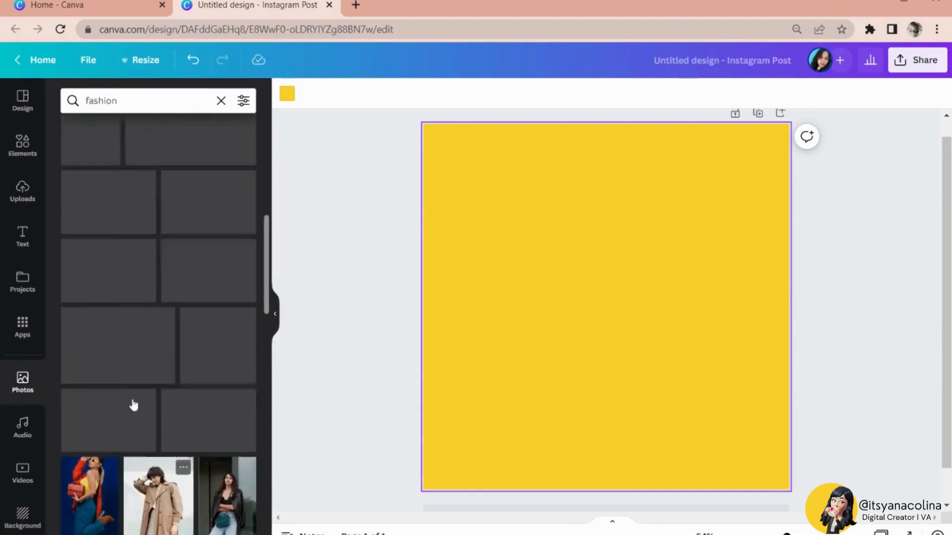
click(242, 101)
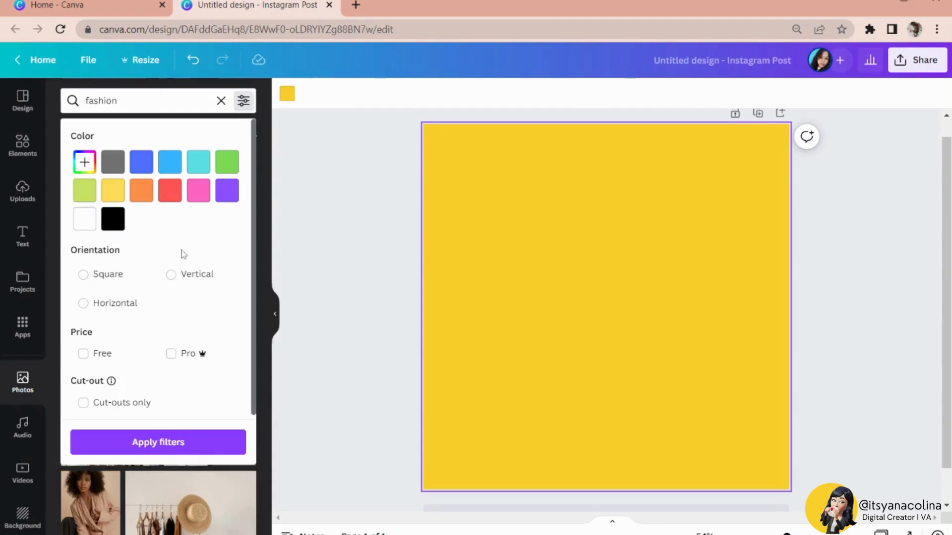
click(123, 399)
click(123, 444)
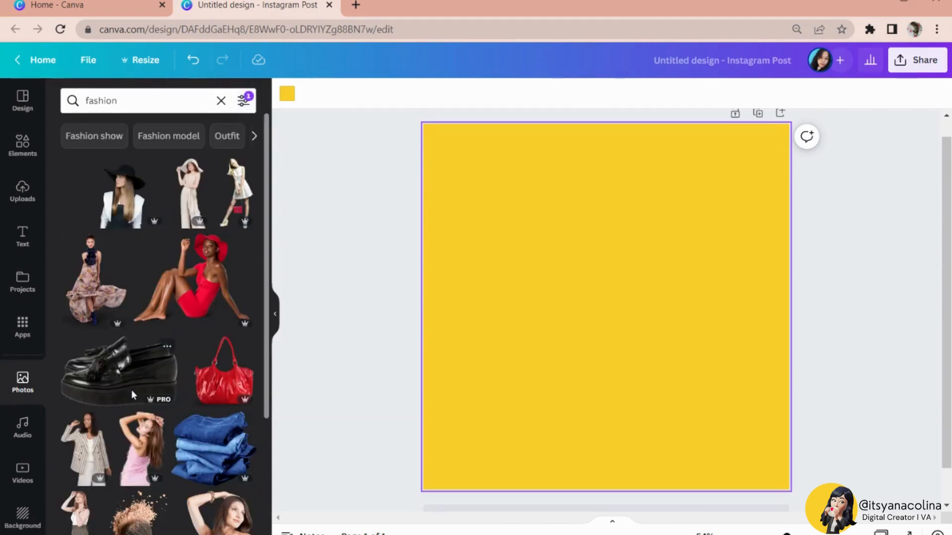
scroll(132, 389, down, 3)
scroll(132, 395, up, 3)
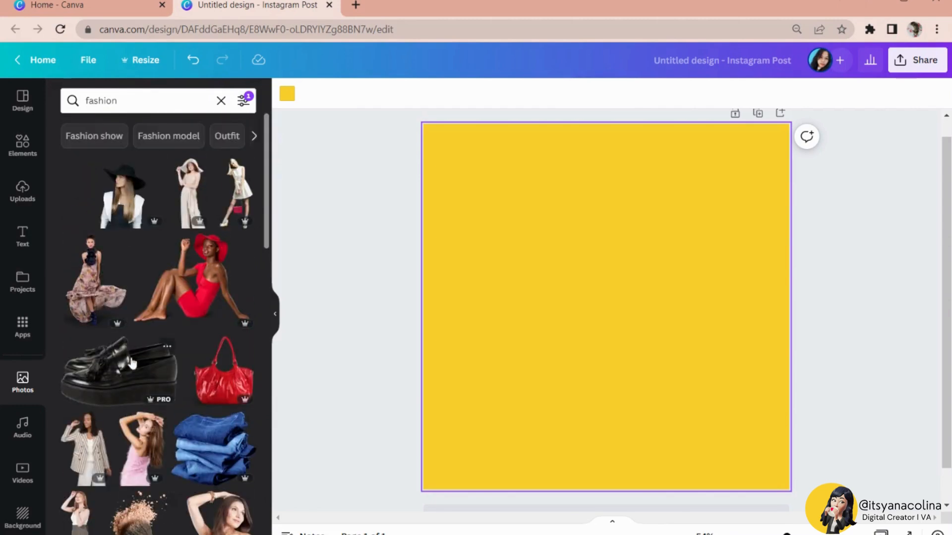
Add the cut-out photo of the woman in the black hat and crop the empty space at its sides and top.
click(126, 195)
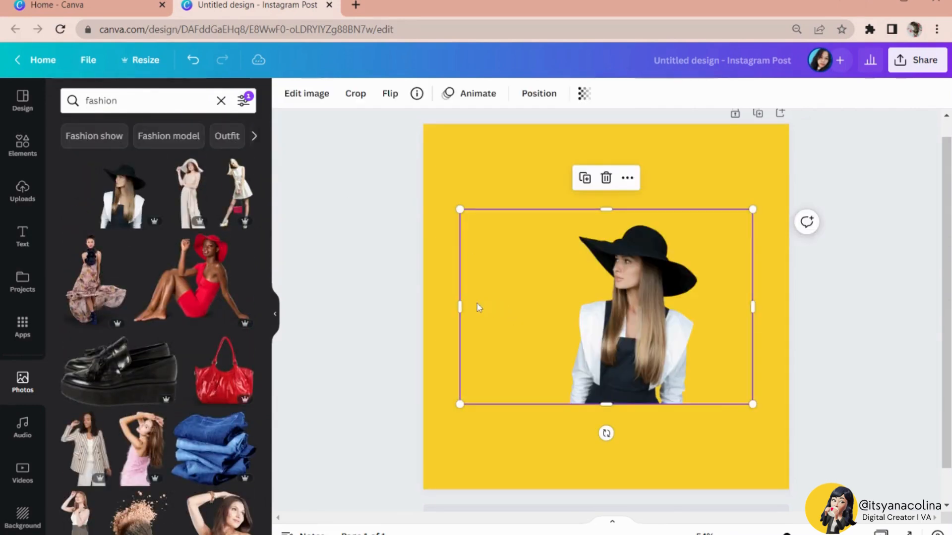
drag(459, 306, 557, 305)
drag(740, 308, 705, 306)
drag(628, 214, 627, 224)
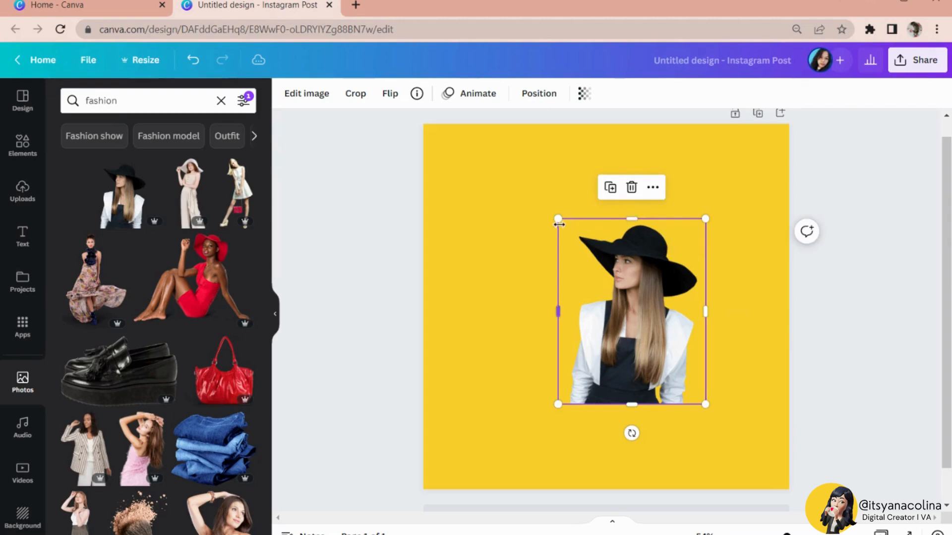
Enlarge the woman's photo to fill the page height and place it flush with the page's bottom and right edges.
drag(545, 206, 451, 149)
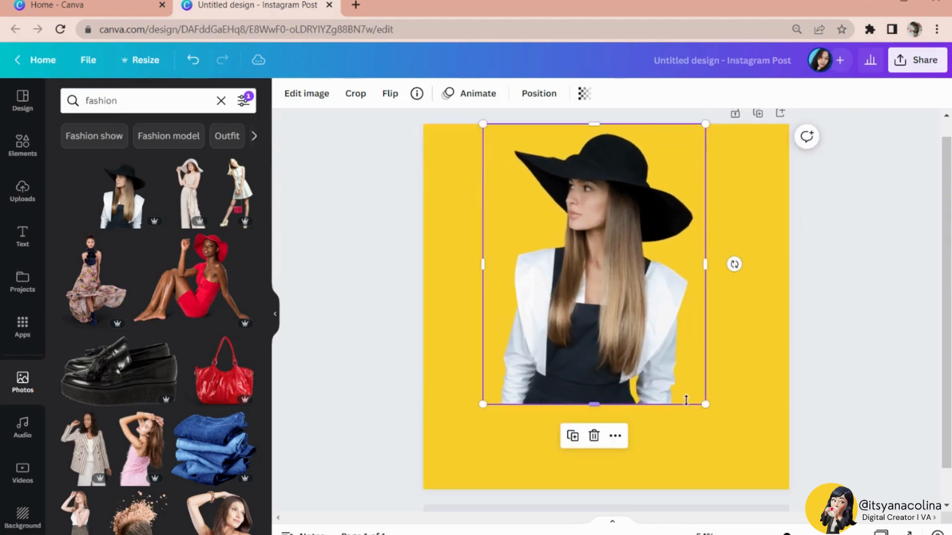
drag(706, 403, 773, 489)
click(461, 369)
drag(585, 376, 606, 378)
drag(498, 124, 479, 119)
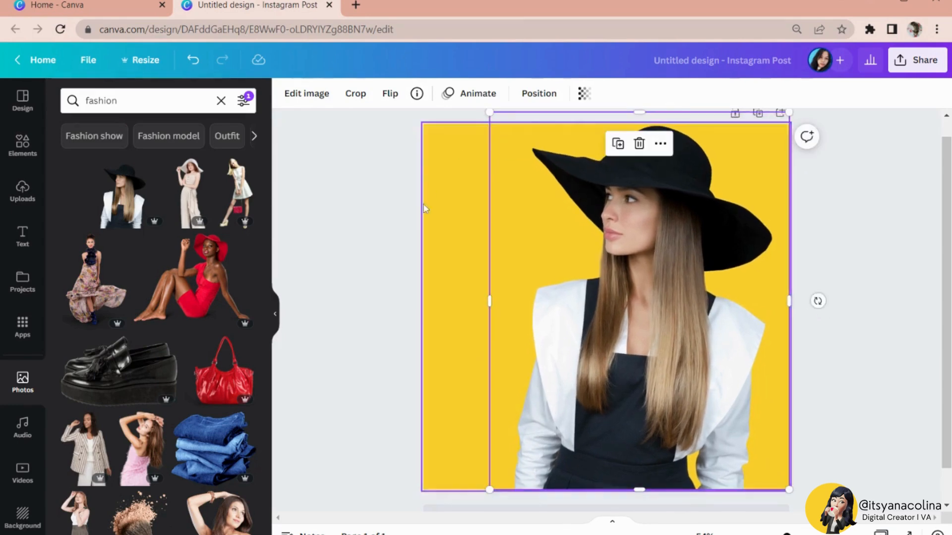
click(393, 252)
Add a heading to the page with the text "VOGUE".
click(30, 242)
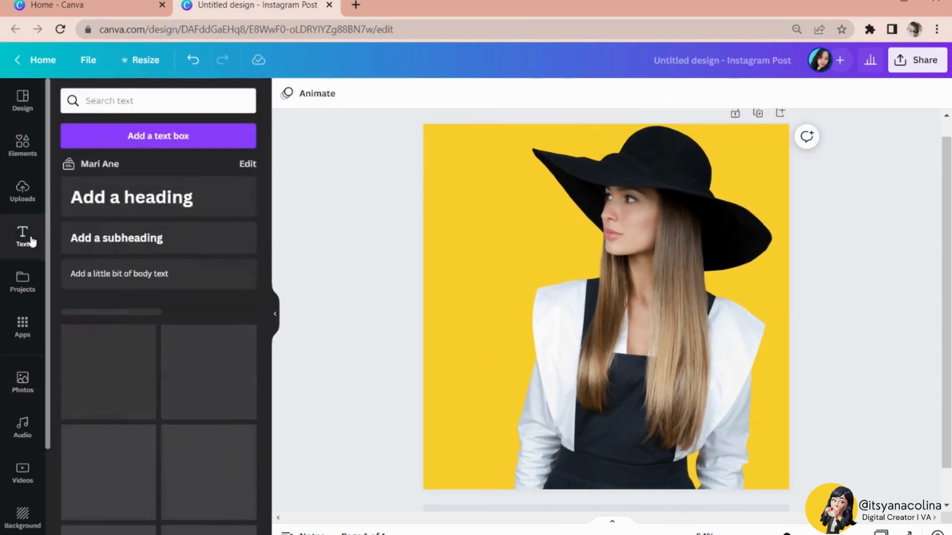
click(127, 203)
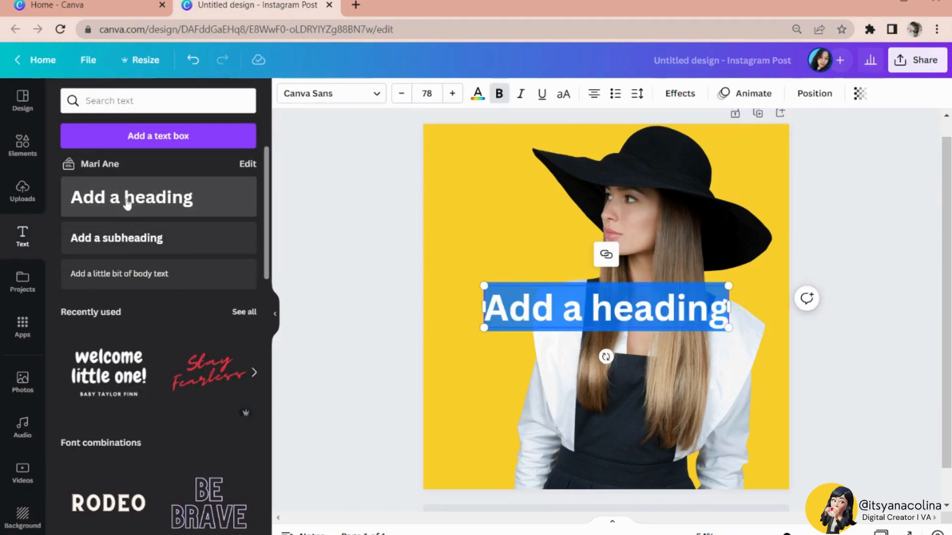
text(VOU)
key(BackSpace)
text(G)
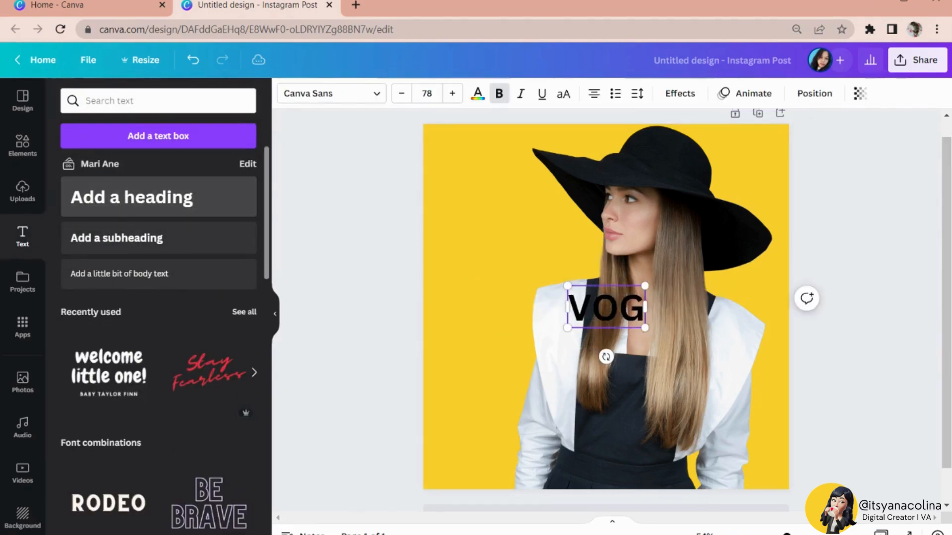
text(UE)
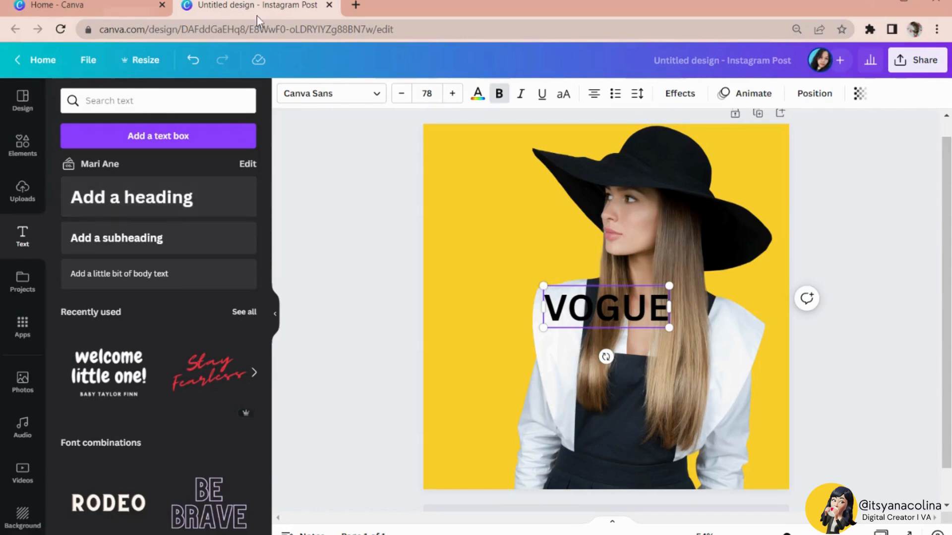
Change the VOGUE heading's font to Anton and set its letter spacing to 100.
click(318, 95)
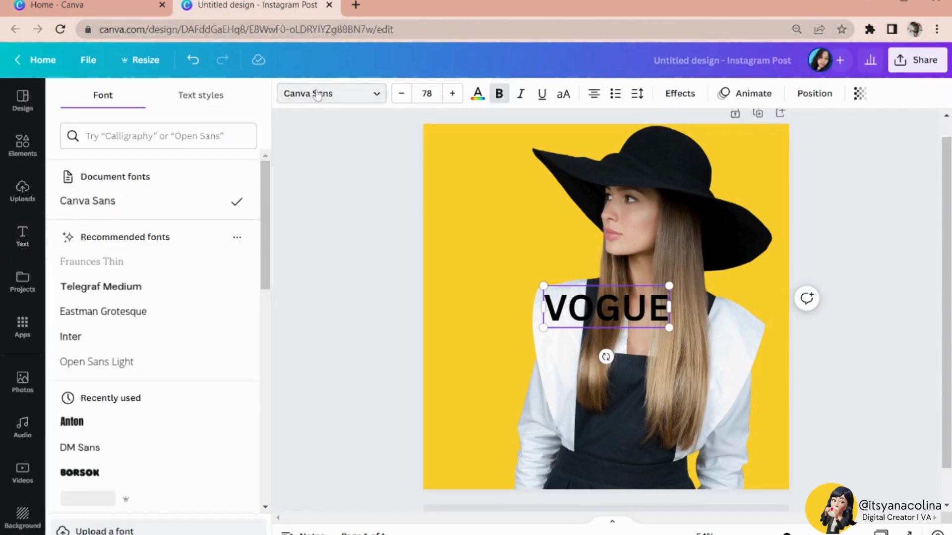
click(84, 422)
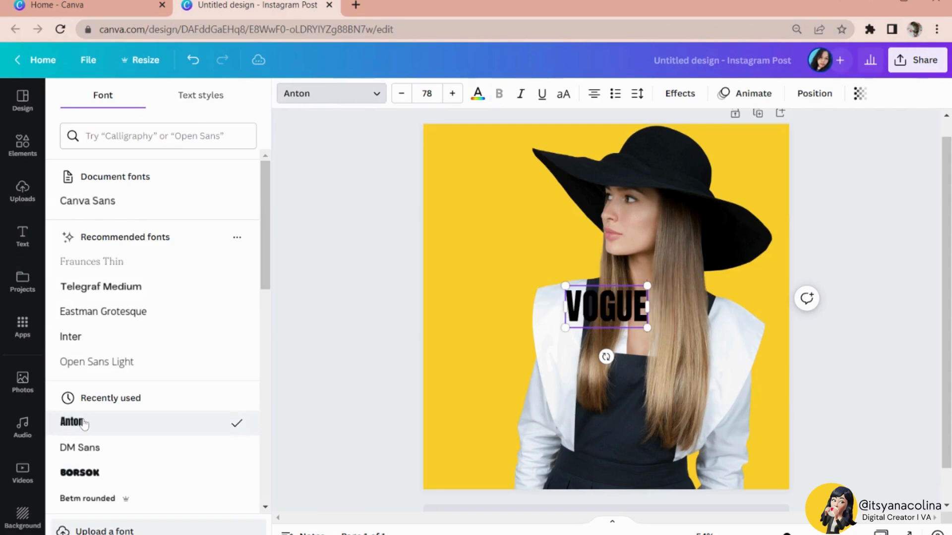
click(639, 95)
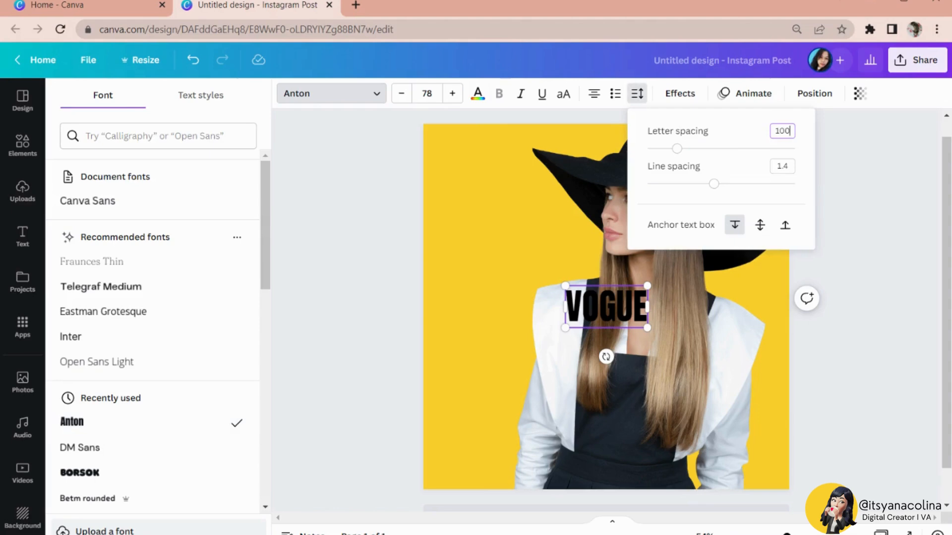
key(Return)
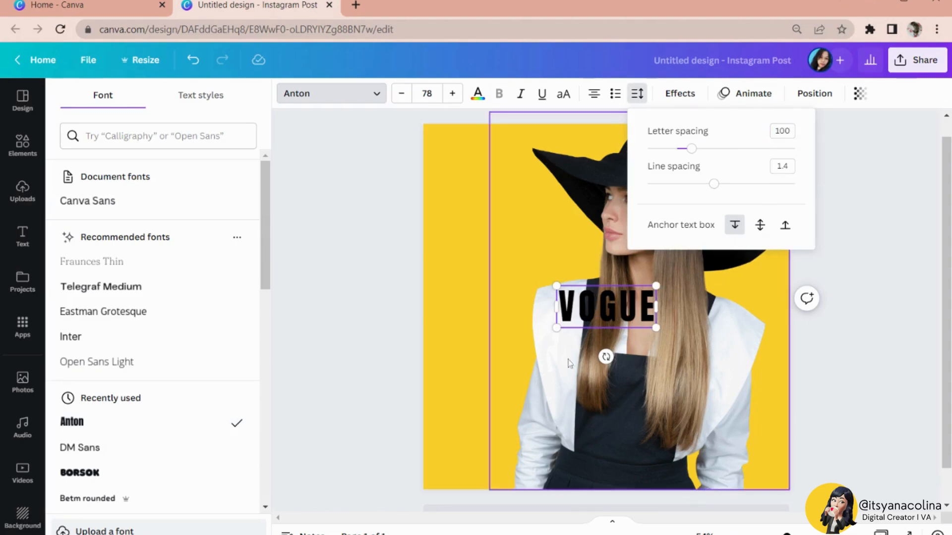
click(527, 373)
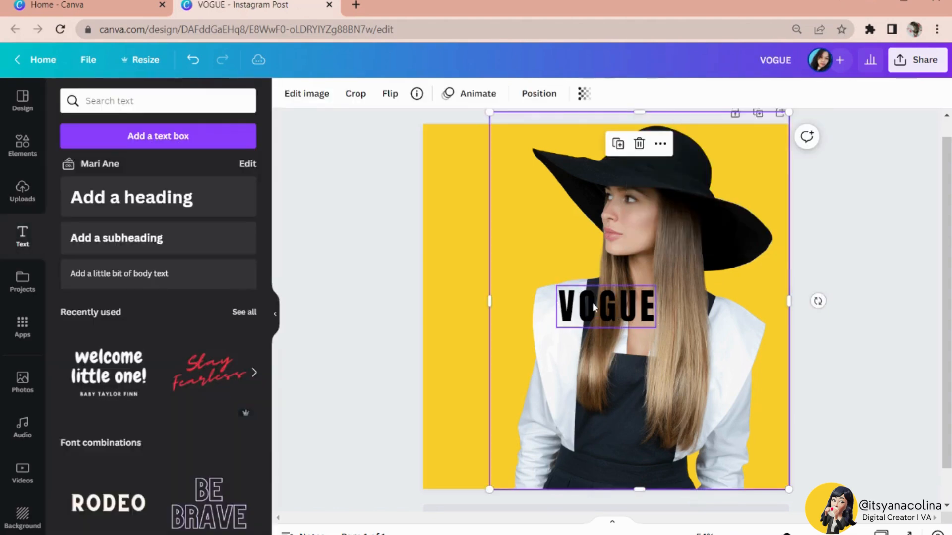
Enlarge the VOGUE heading to about font size 262 and centre it across the woman's chest, spanning nearly the page width.
click(567, 291)
drag(564, 292, 429, 245)
drag(660, 336, 744, 396)
drag(698, 346, 696, 372)
drag(771, 421, 781, 423)
mouse_move(669, 383)
mouse_down()
mouse_move(662, 393)
mouse_move(659, 382)
mouse_up()
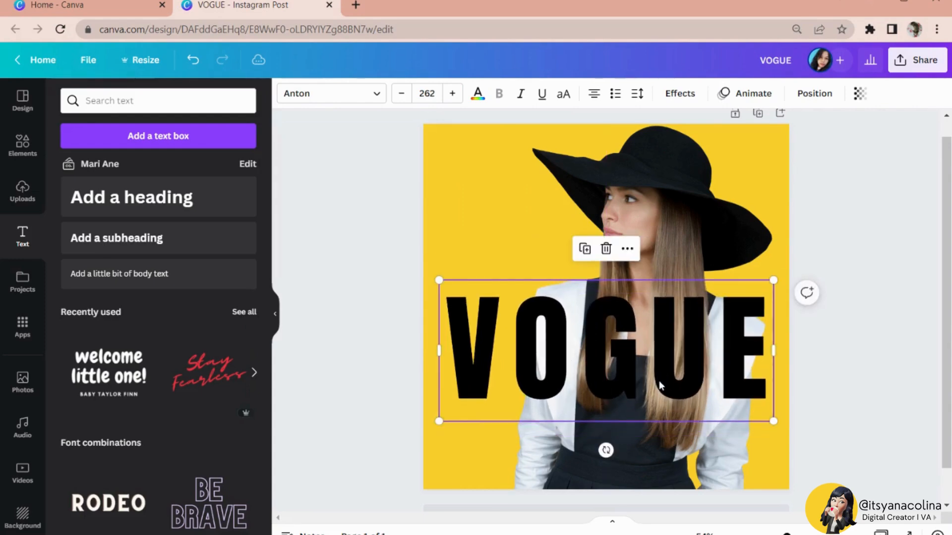
Duplicate the VOGUE heading and place the copy directly below, overlapping the original.
click(488, 276)
click(494, 357)
drag(494, 357, 491, 390)
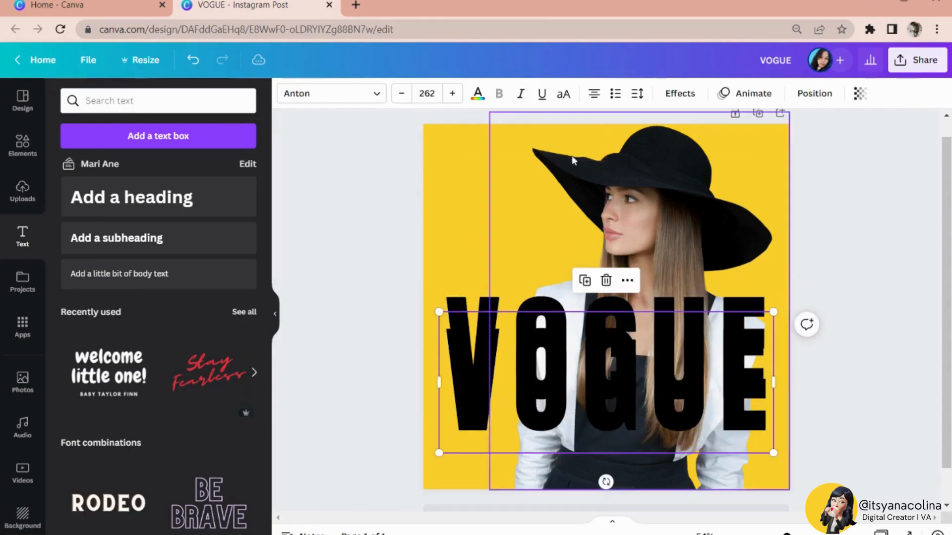
Apply the Hollow effect with thickness 5 to the lower VOGUE copy and move it further down.
click(676, 93)
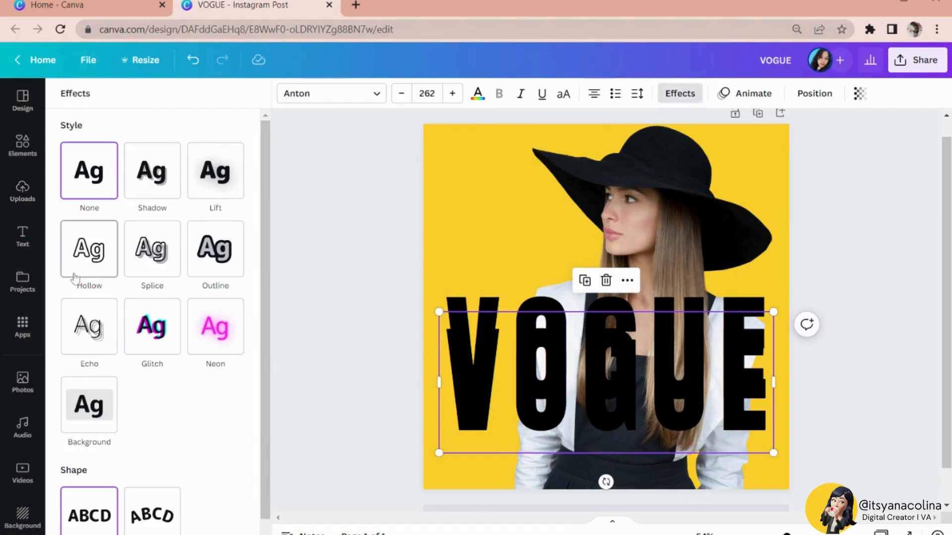
click(86, 259)
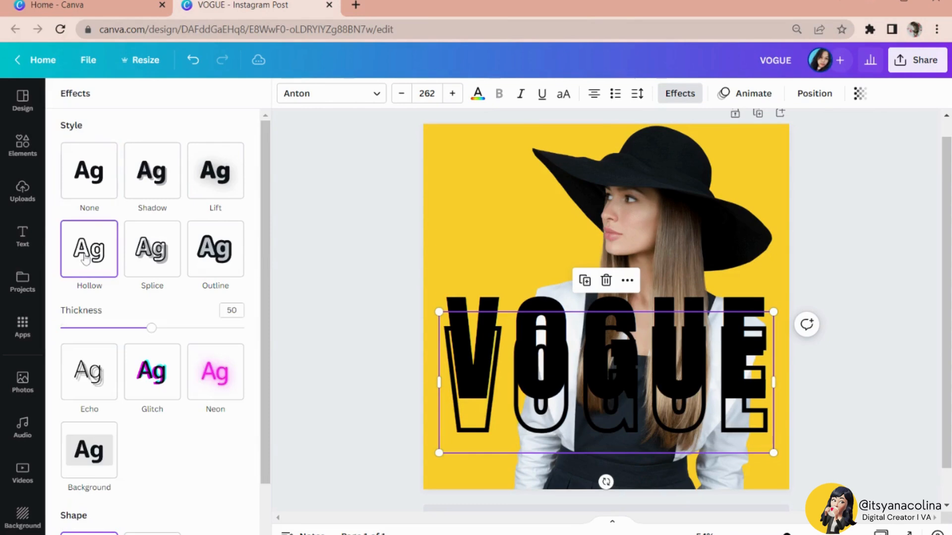
drag(151, 329, 67, 329)
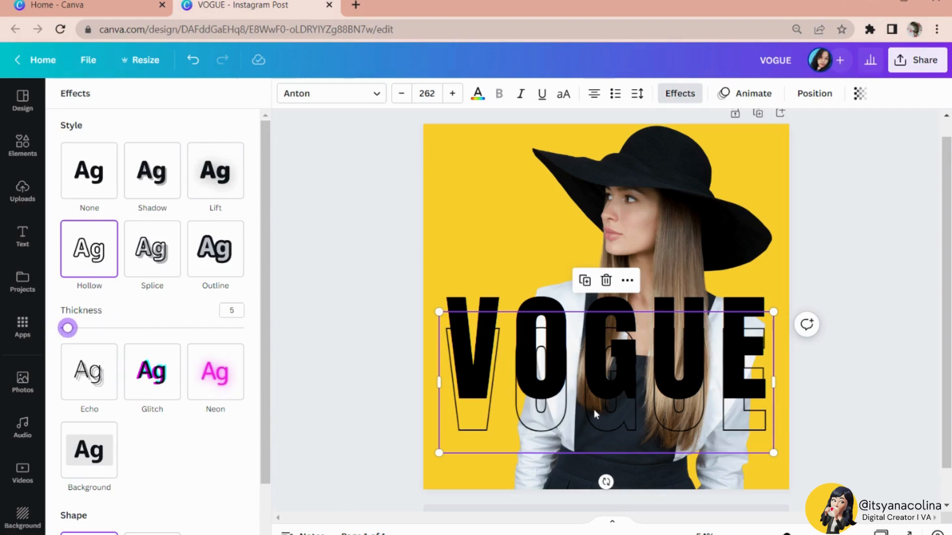
drag(473, 428, 473, 451)
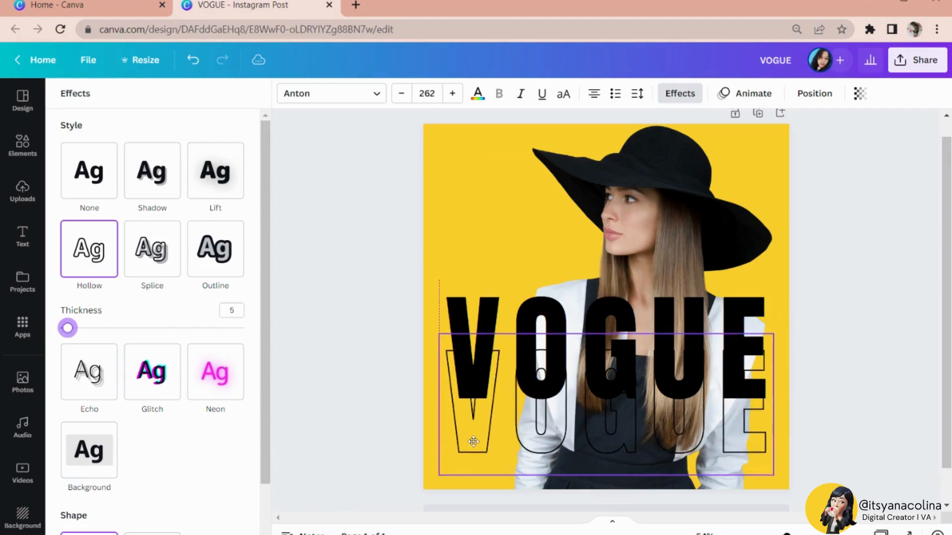
Send the solid VOGUE heading backward so it sits behind the woman's photo.
click(469, 308)
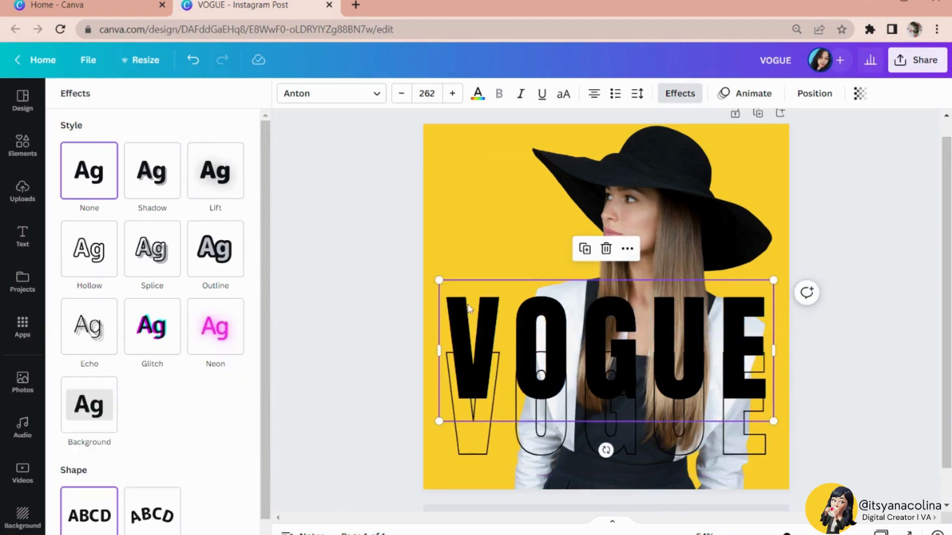
right_click(468, 308)
mouse_move(543, 419)
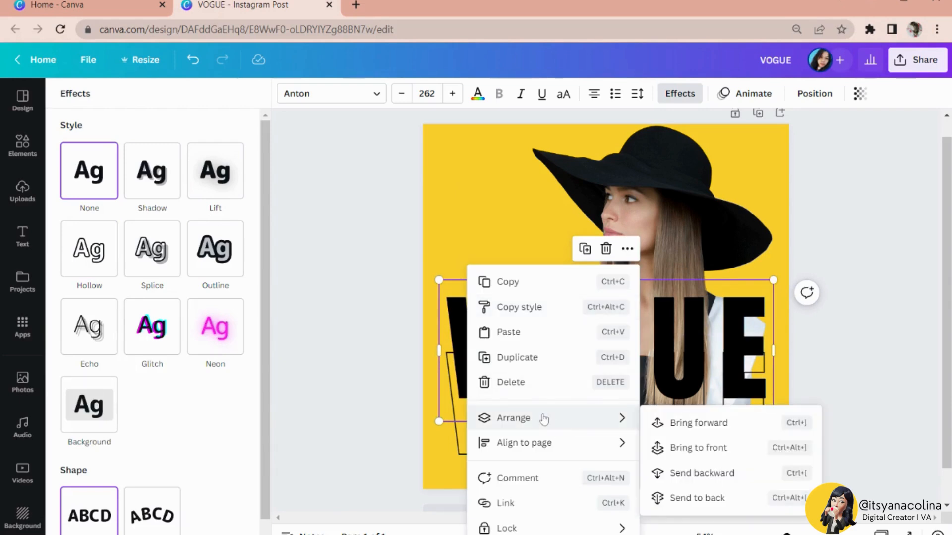
click(718, 475)
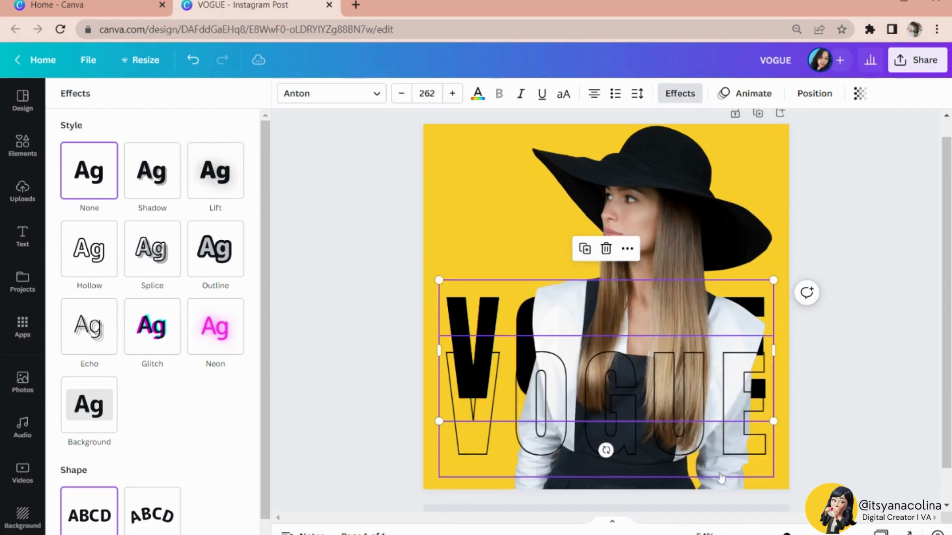
Move the hollow VOGUE copy up to align exactly over the solid heading.
drag(489, 454, 487, 409)
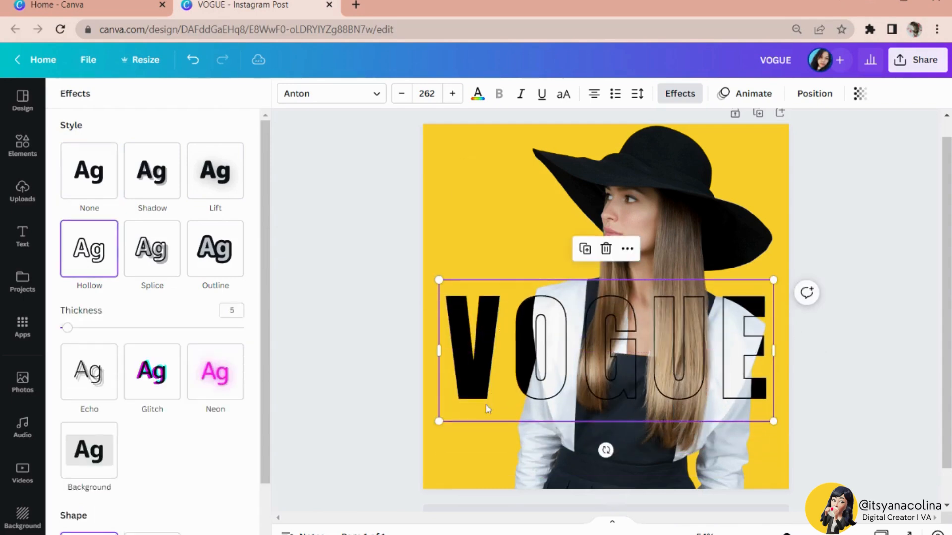
click(449, 470)
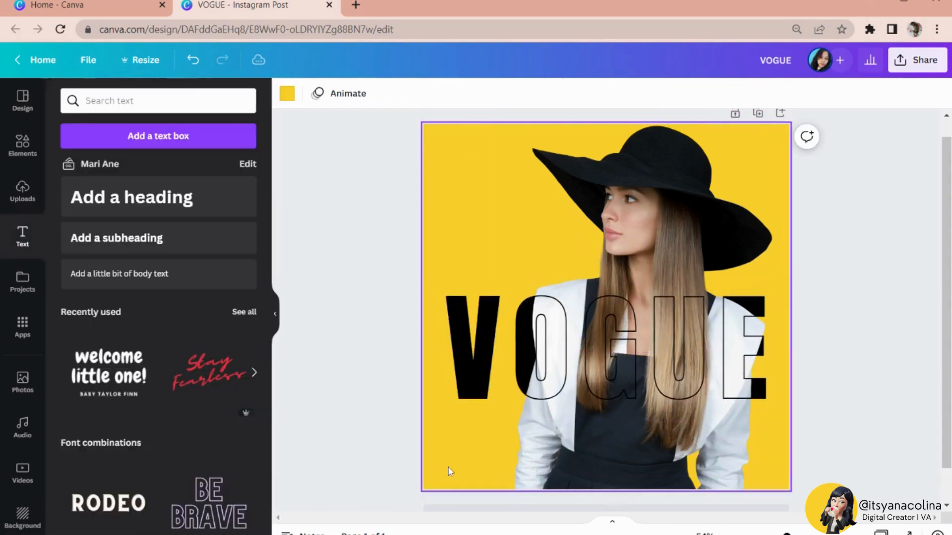
Enlarge the solid and hollow VOGUE texts together slightly and reposition them centered across the woman's torso.
click(474, 376)
drag(477, 362, 491, 388)
drag(455, 307, 439, 301)
drag(497, 384, 488, 378)
Add a second page below the VOGUE design and search the photos for CAT.
scroll(648, 483, down, 1)
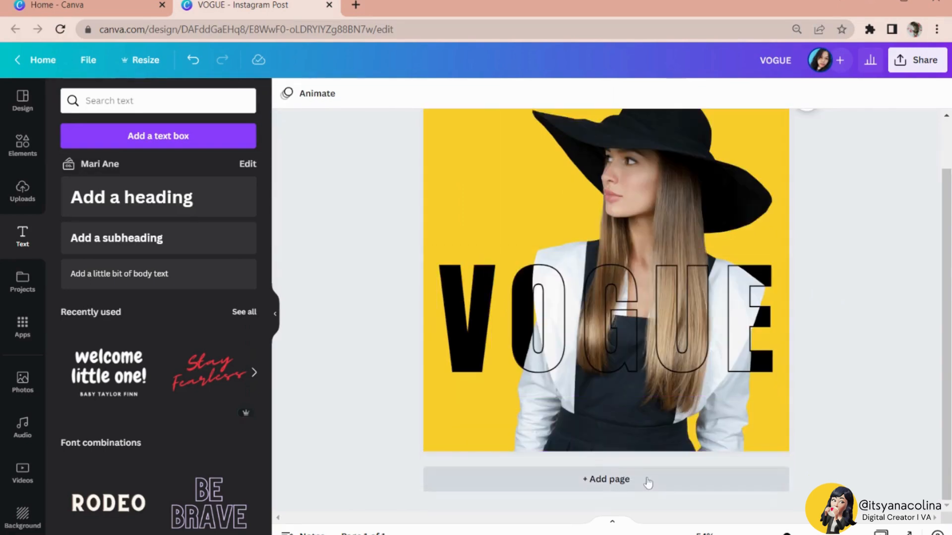
click(647, 483)
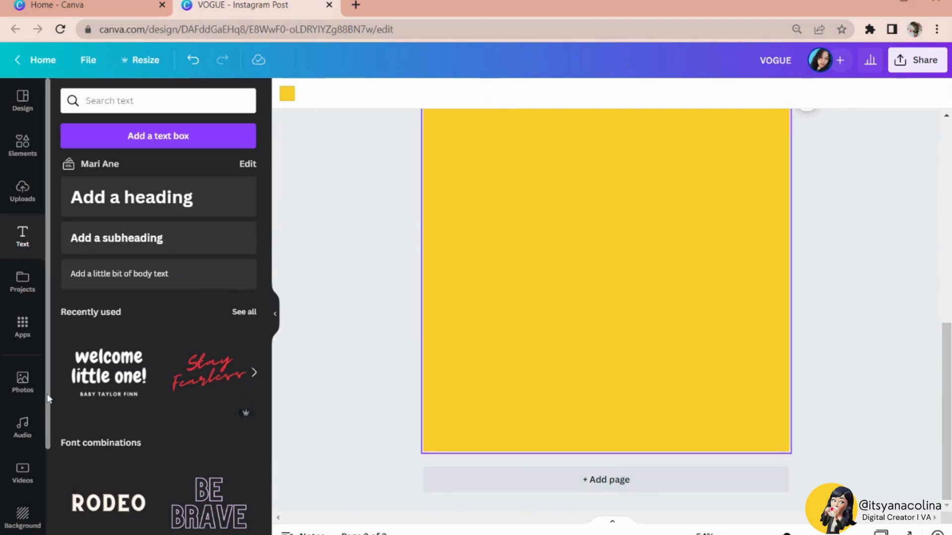
click(23, 384)
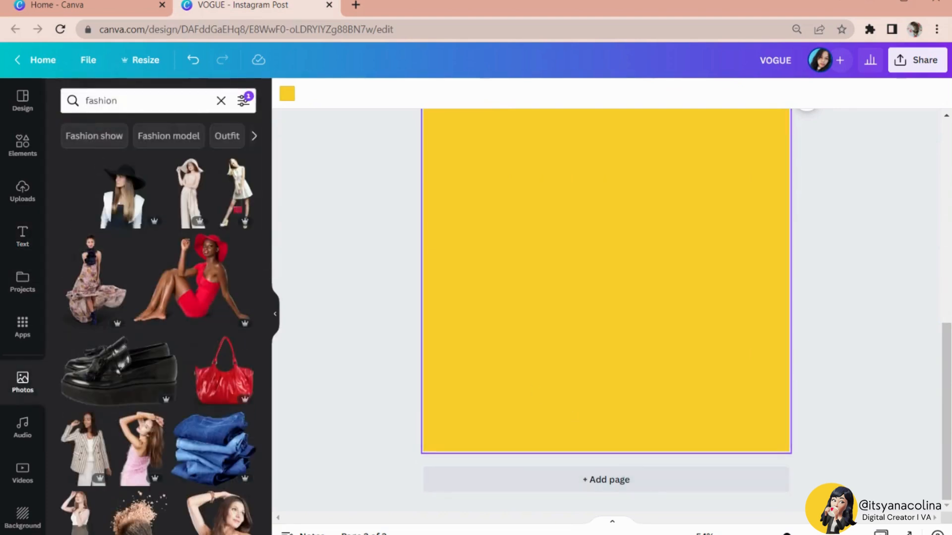
click(221, 101)
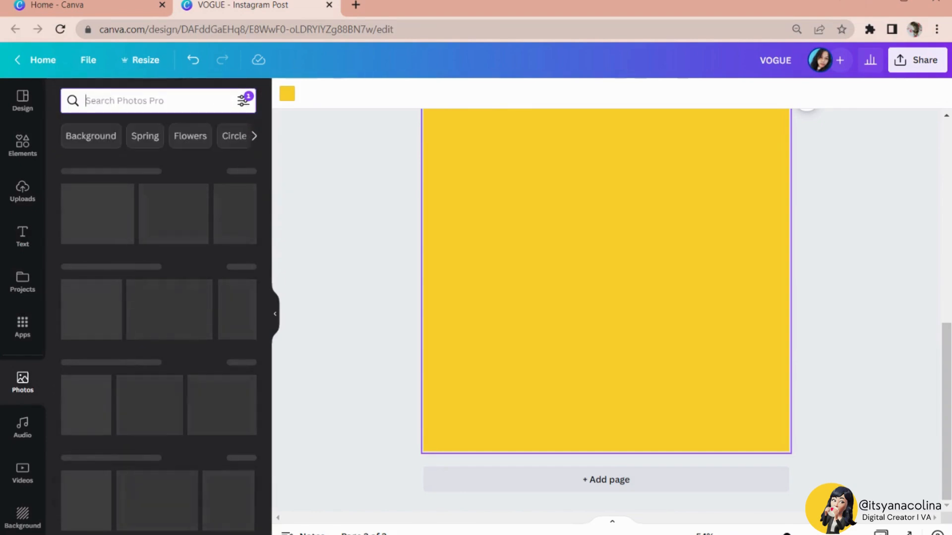
text(CAT)
key(Return)
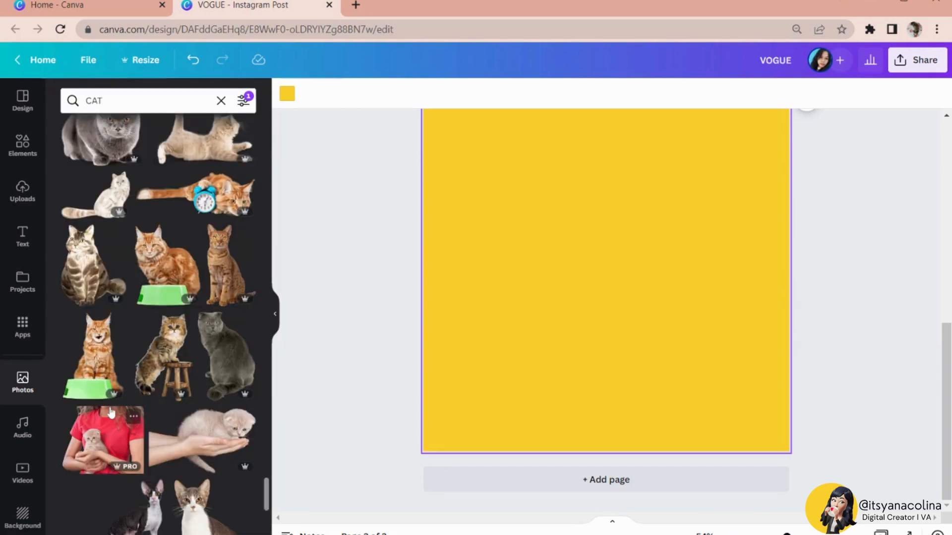
Place the photo of the winking orange cat sitting upright behind a green bowl on page 2 and enlarge it.
click(171, 256)
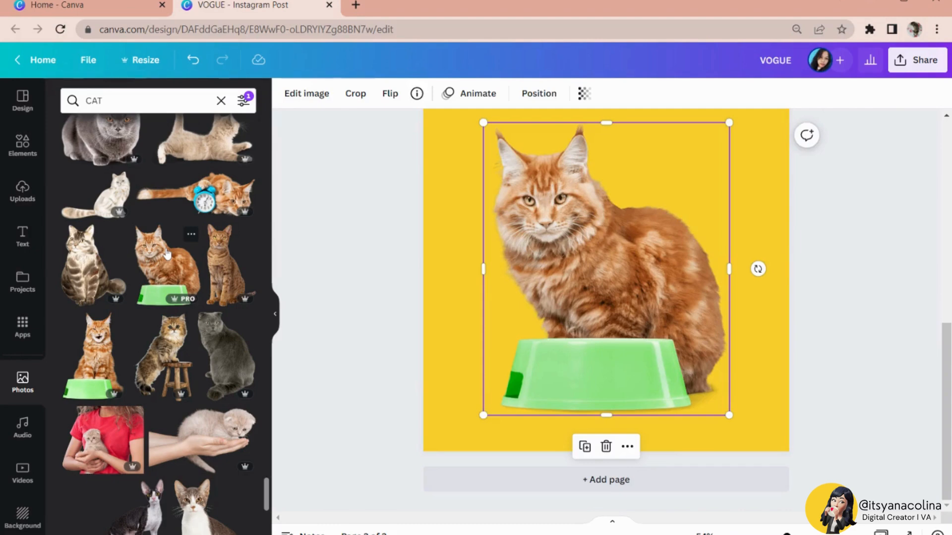
key(Delete)
click(80, 387)
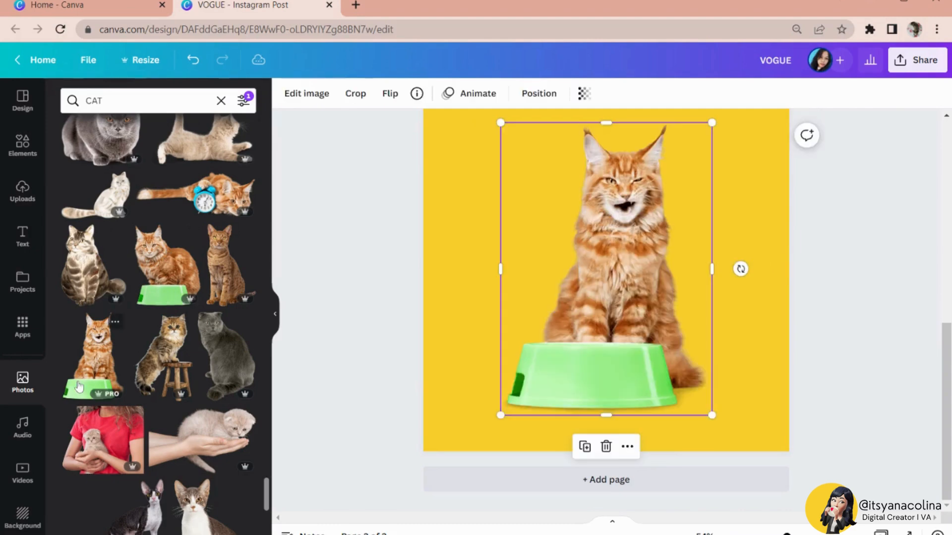
scroll(590, 283, up, 3)
scroll(590, 284, down, 3)
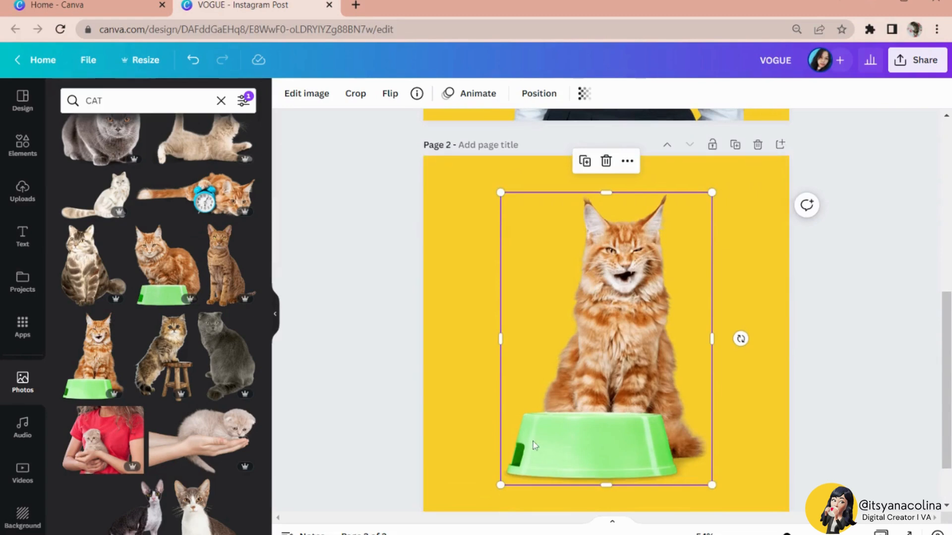
drag(501, 417, 468, 451)
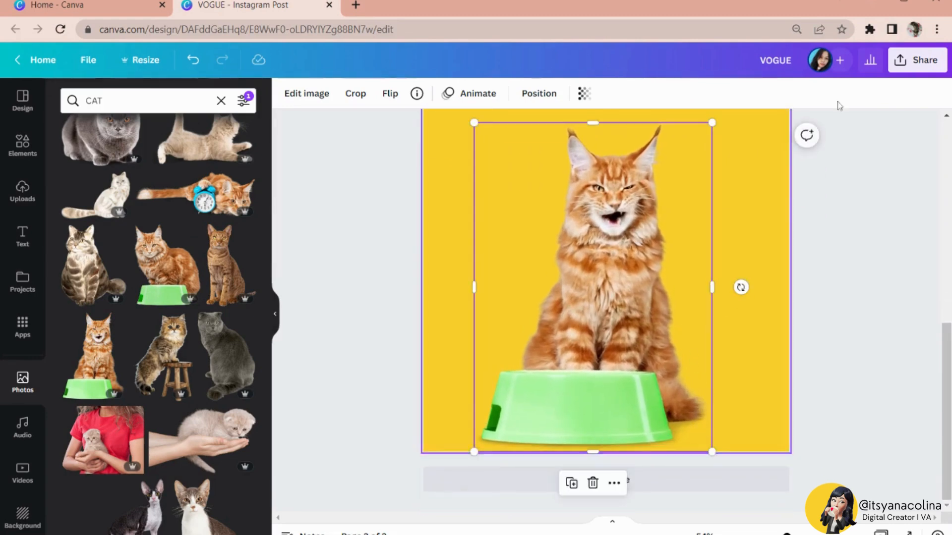
Enlarge the cat photo a little more and center it horizontally on page 2.
click(547, 101)
click(490, 204)
scroll(735, 199, up, 2)
drag(726, 193, 739, 174)
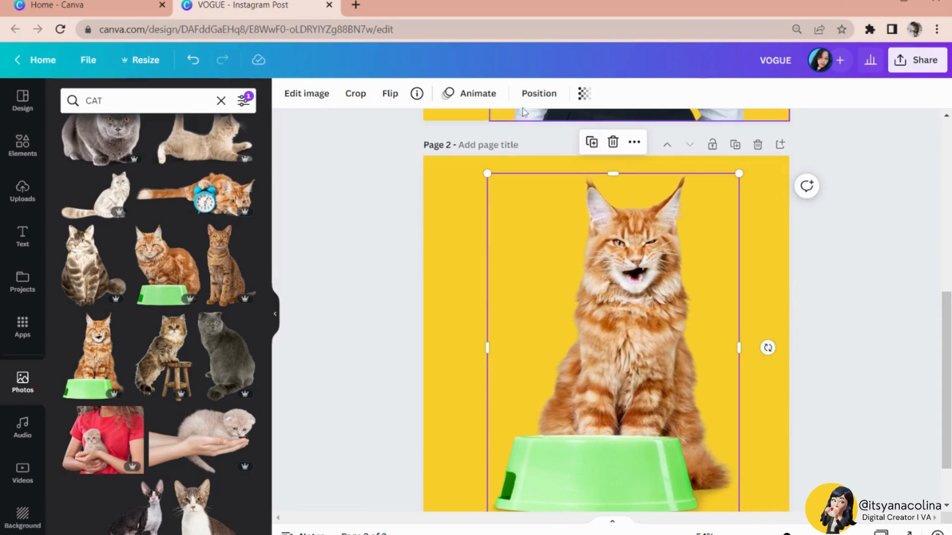
click(536, 95)
click(501, 208)
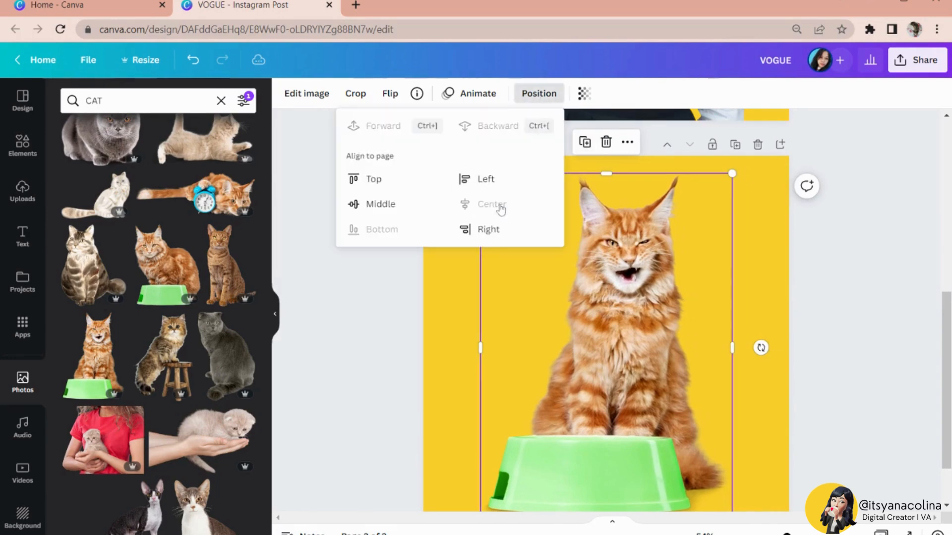
click(397, 305)
Add a heading reading MEOW to page 2 in the Anton font with letter spacing 100.
click(22, 237)
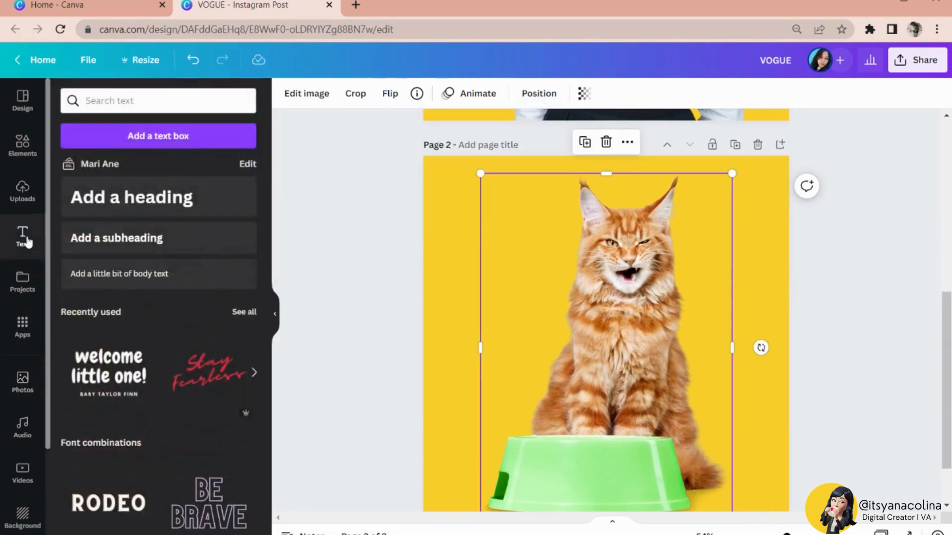
click(102, 201)
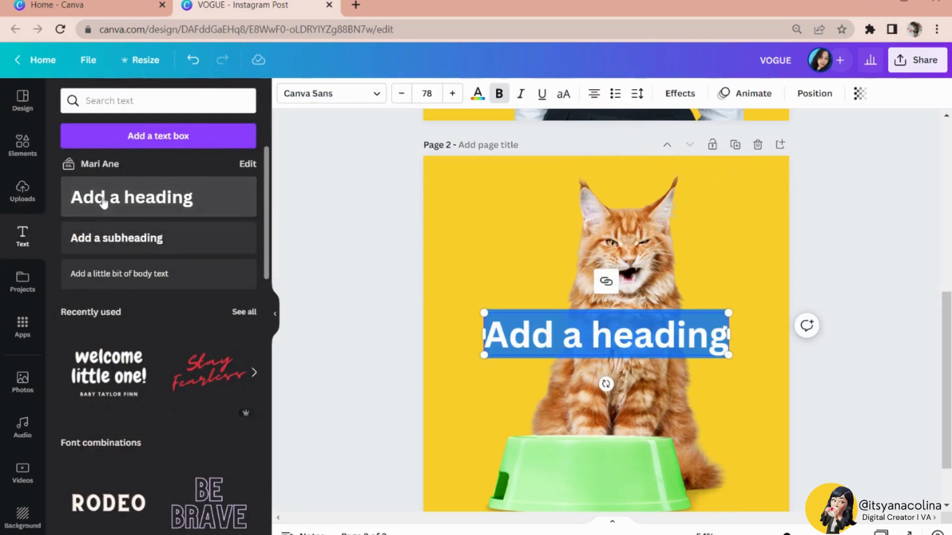
text(MEOW)
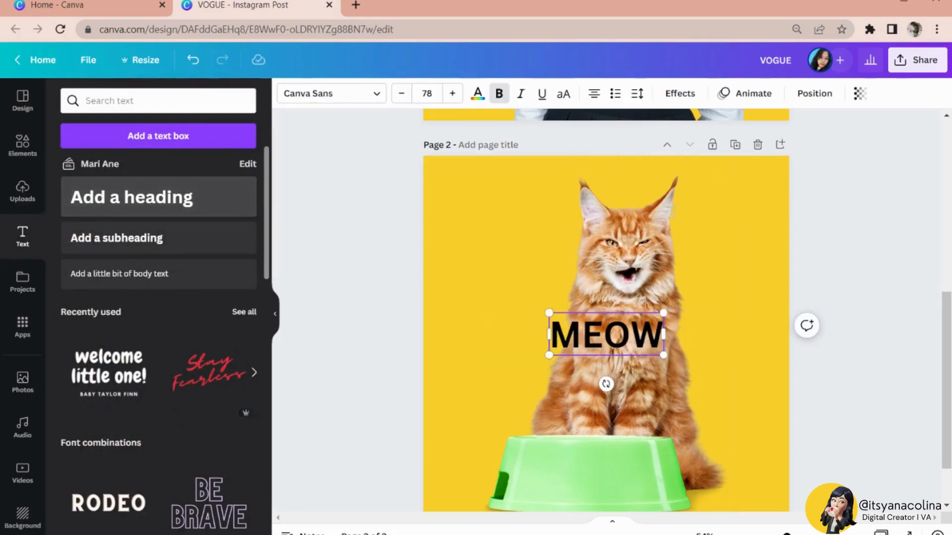
click(301, 103)
click(82, 200)
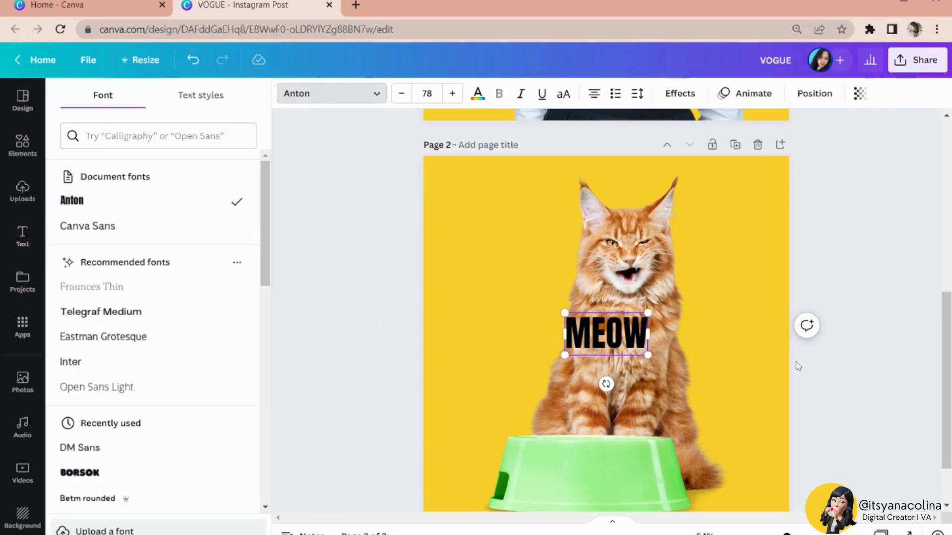
click(637, 94)
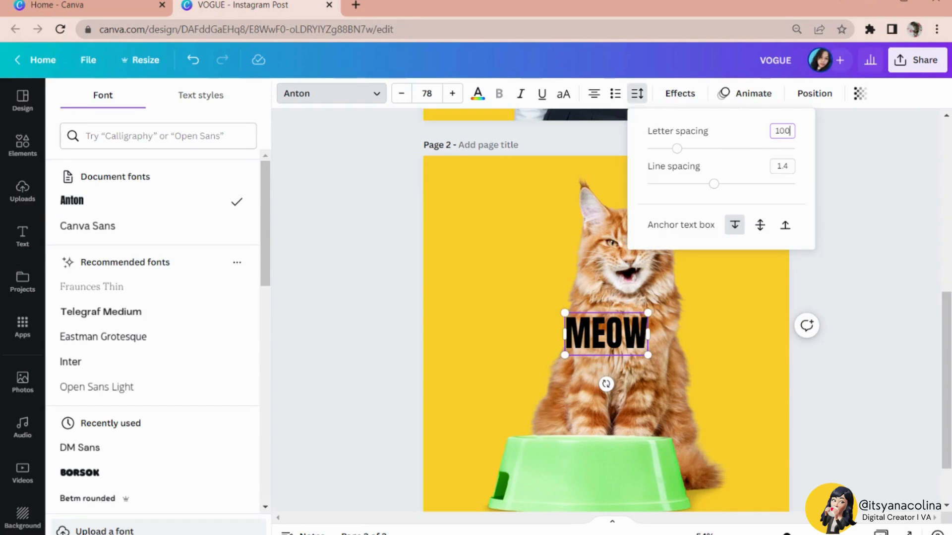
text(100)
key(Return)
Enlarge the MEOW heading to font size 274, nearly the full page width, and center it horizontally.
drag(558, 313, 449, 251)
drag(655, 355, 767, 453)
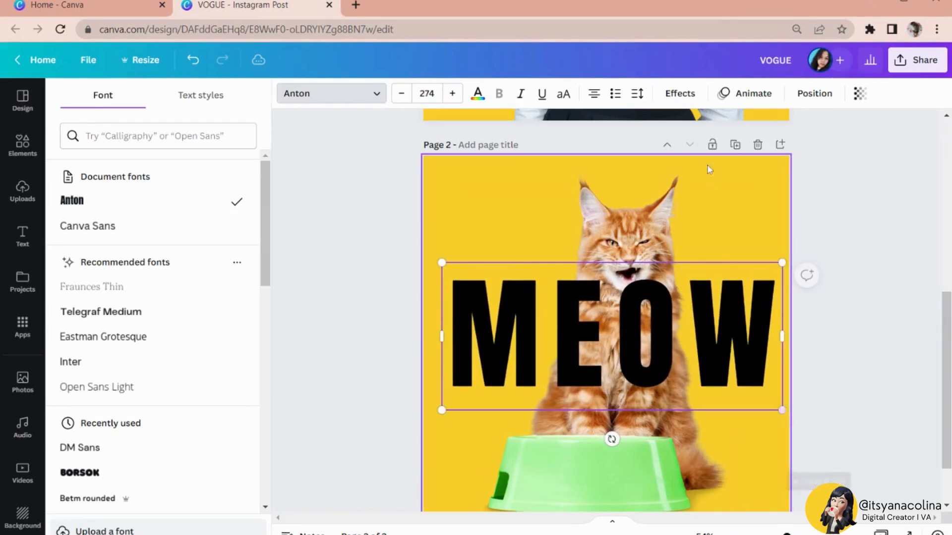
click(812, 96)
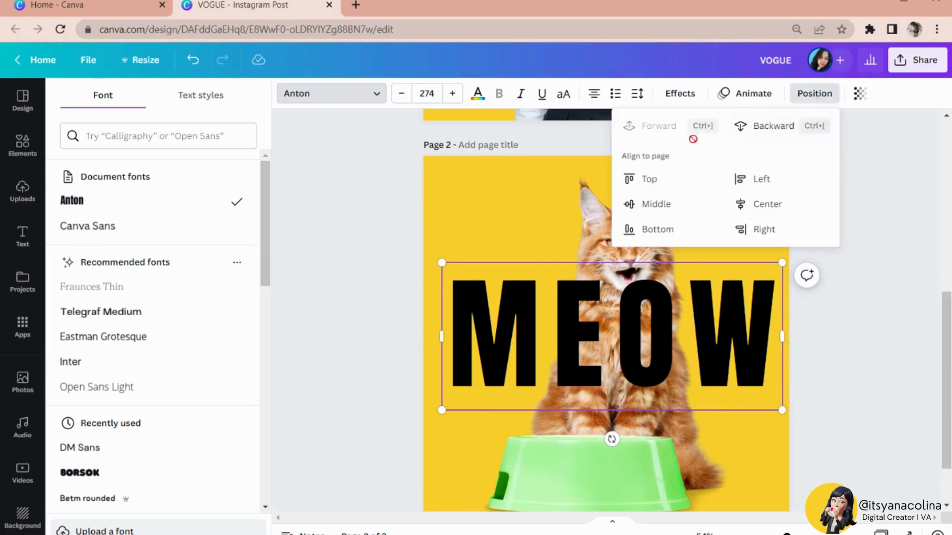
click(772, 206)
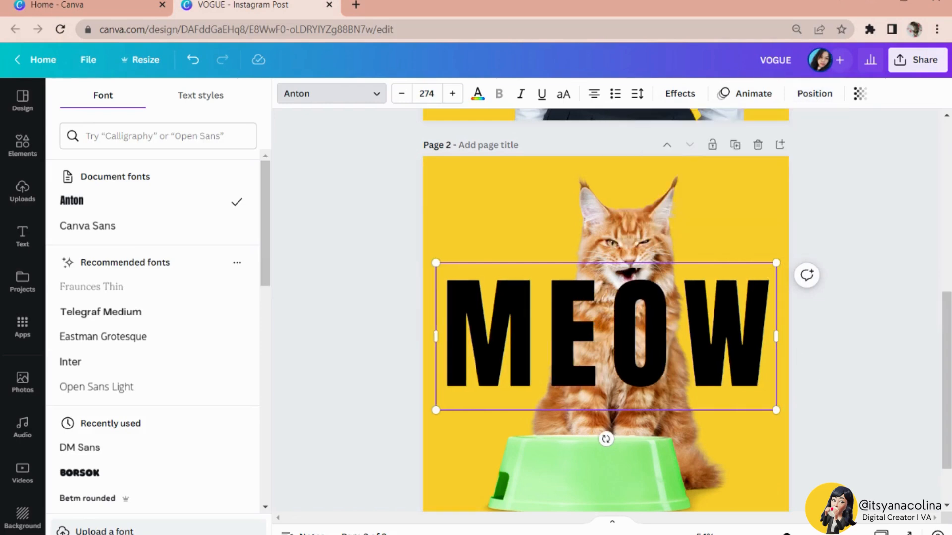
click(463, 440)
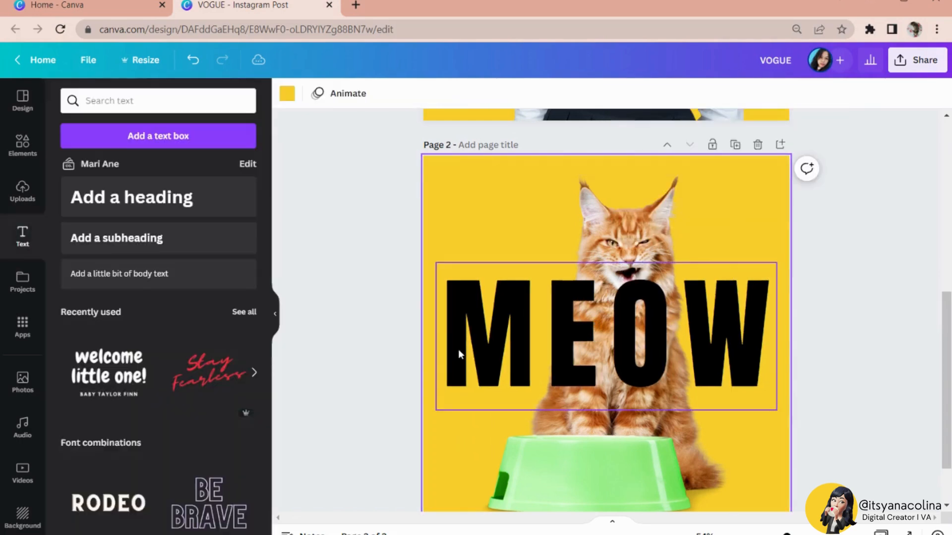
Duplicate the MEOW heading, give the copy the Hollow effect with thickness 5 and place it slightly below the original.
click(458, 349)
drag(457, 349, 465, 376)
click(680, 93)
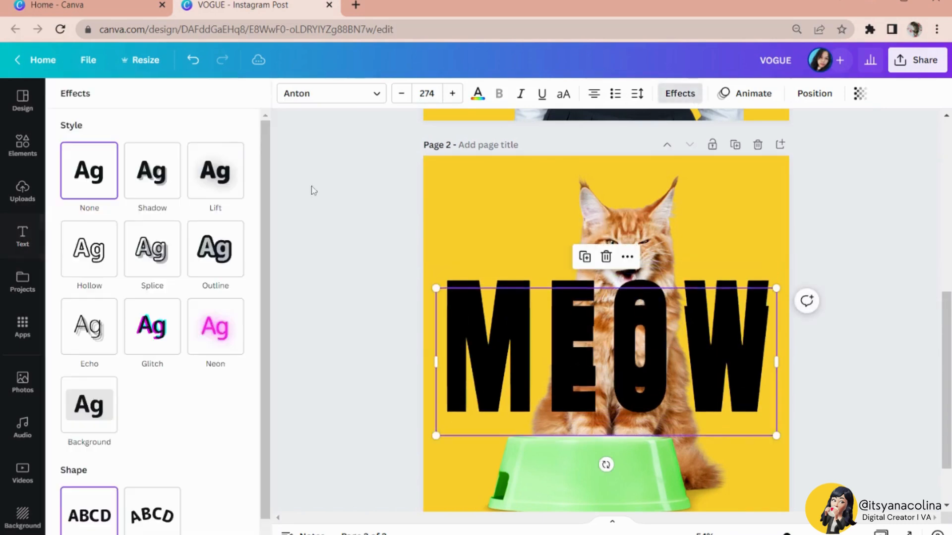
click(88, 266)
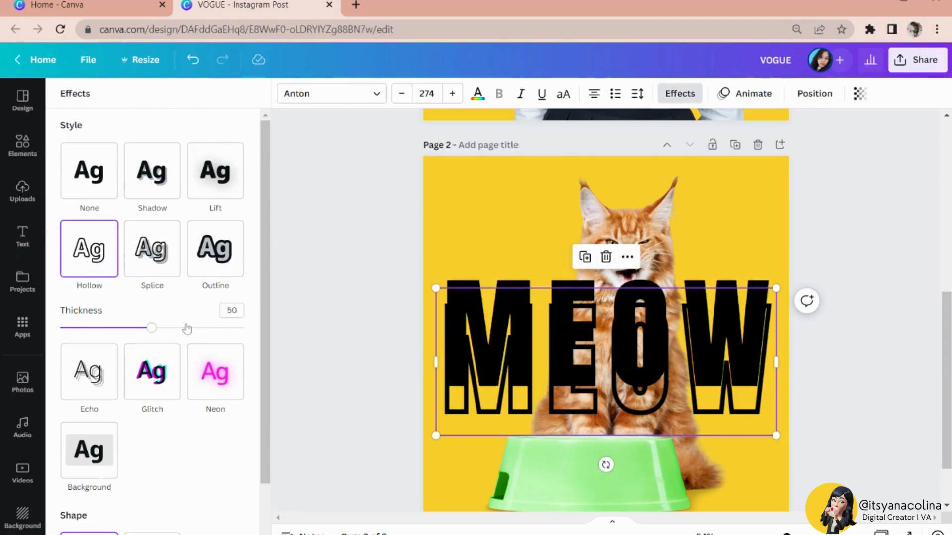
drag(151, 330, 68, 341)
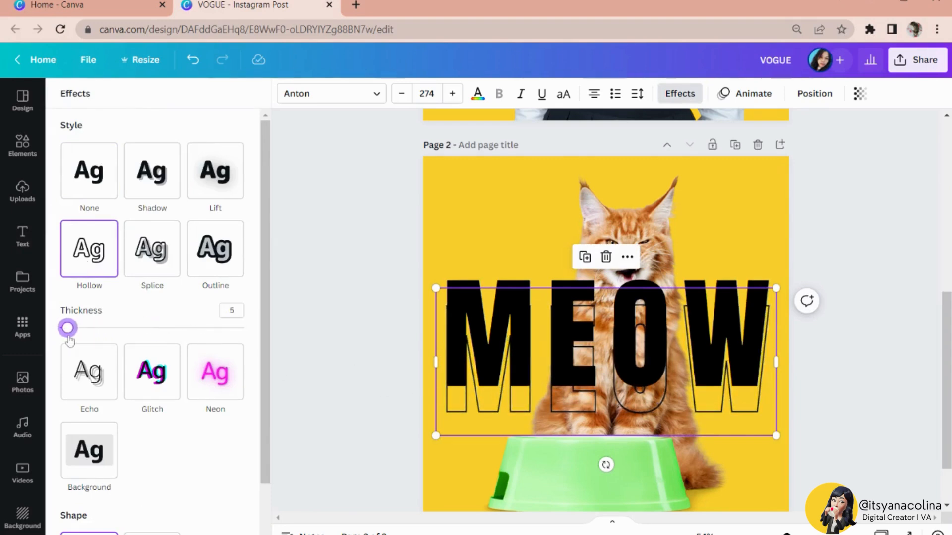
drag(504, 402, 502, 438)
Send the solid MEOW heading behind the cat photo and align the hollow copy exactly over it.
click(479, 297)
right_click(478, 297)
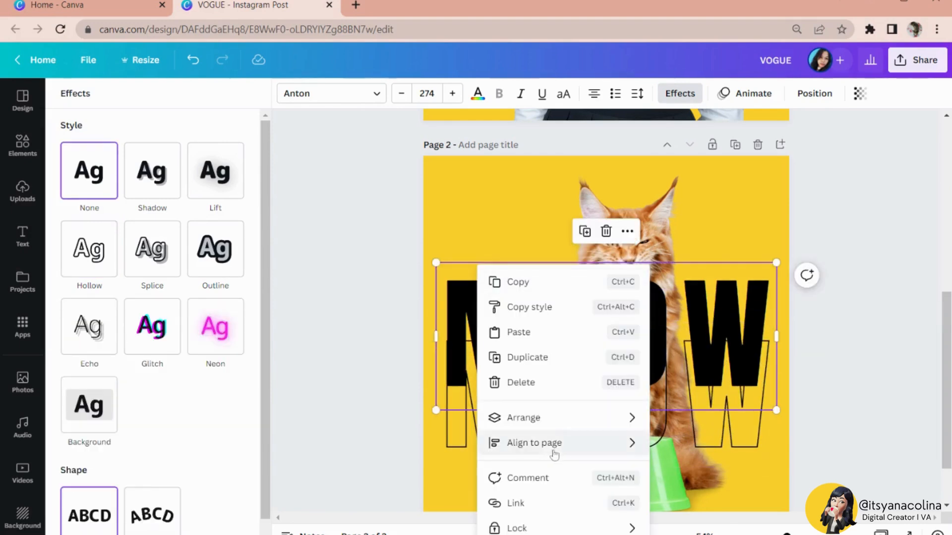
mouse_move(545, 426)
click(699, 473)
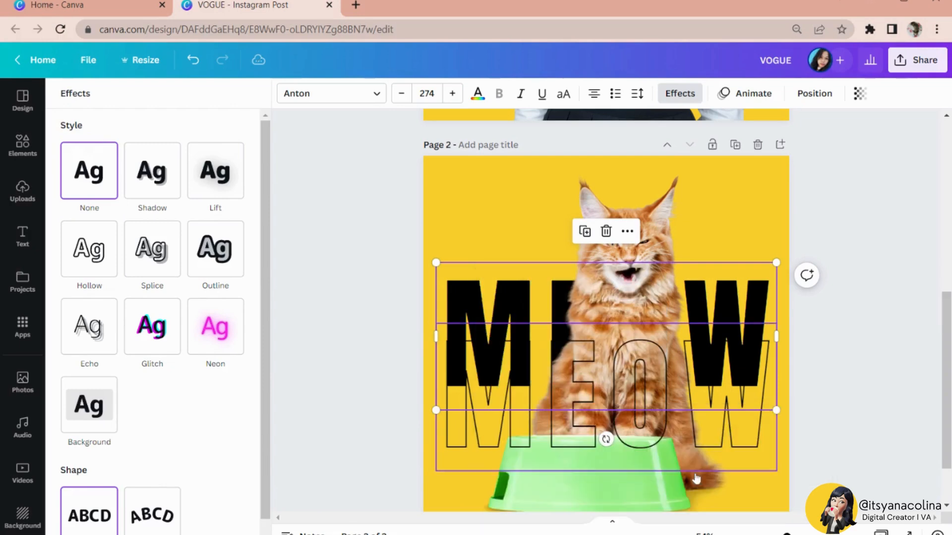
drag(482, 454, 479, 390)
click(868, 381)
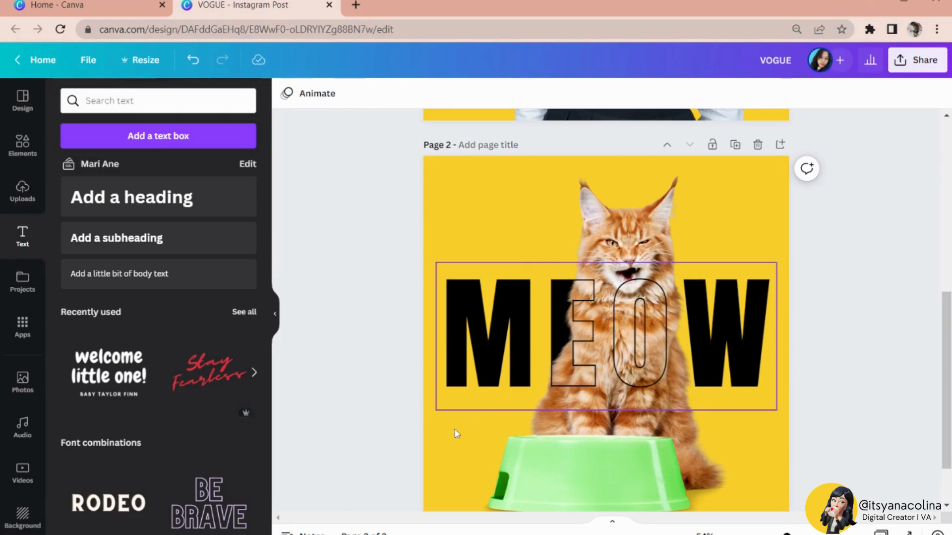
Move both MEOW texts together up to the height of the cat's face, keeping them horizontally centered on the page.
click(469, 380)
drag(459, 443, 488, 310)
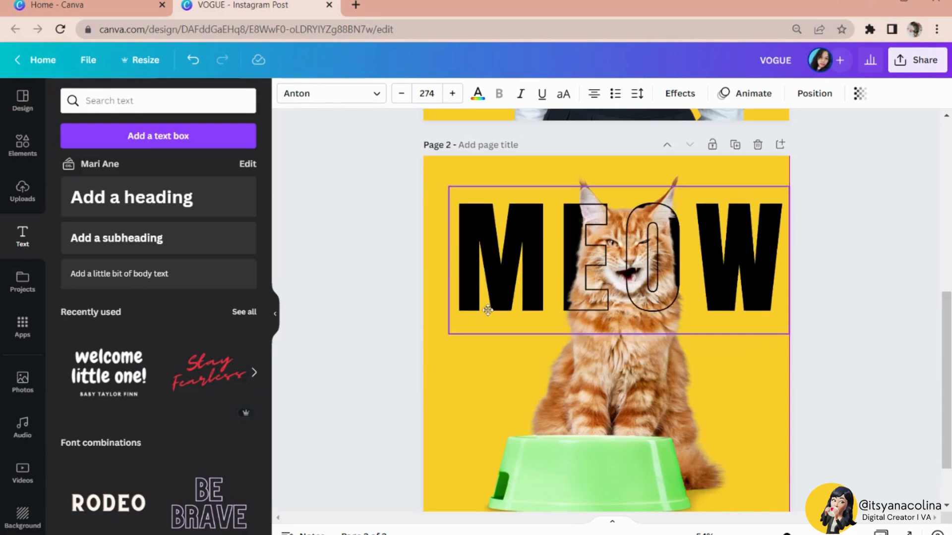
drag(488, 310, 475, 310)
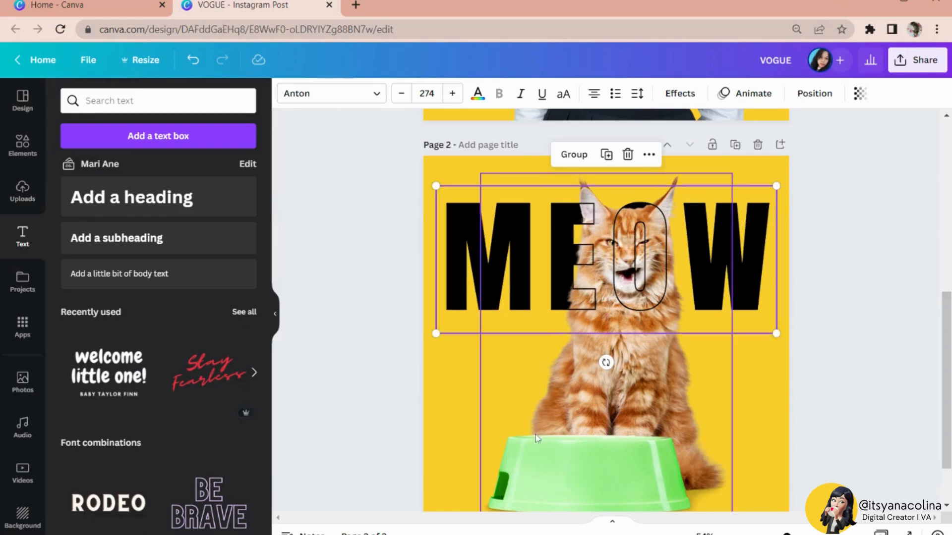
Shift the cat photo slightly to the left and up so its face sits between the E and O.
click(564, 424)
mouse_move(564, 425)
mouse_down()
mouse_move(556, 430)
mouse_move(556, 420)
mouse_up()
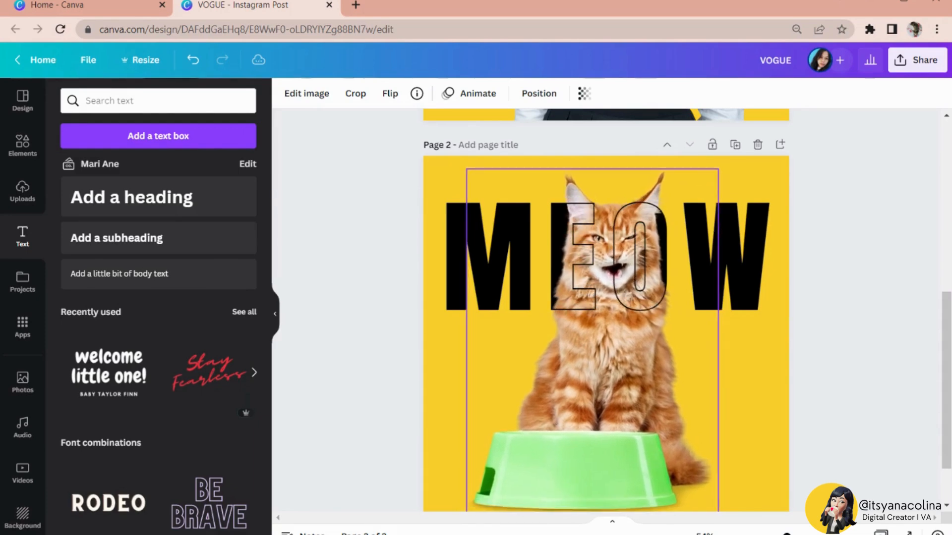
click(884, 395)
Review the VOGUE design on page 1 and the MEOW design on page 2.
scroll(884, 396, down, 2)
scroll(884, 395, up, 2)
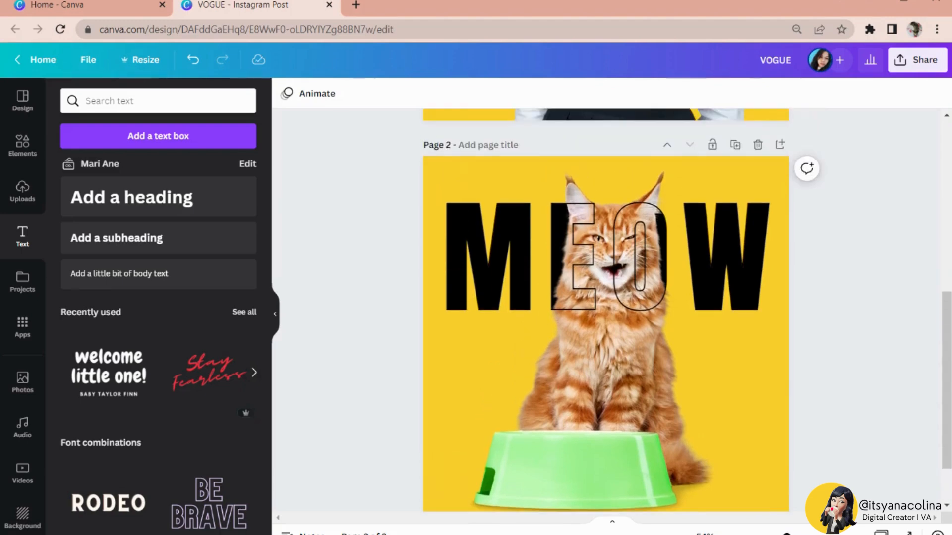
scroll(866, 420, up, 5)
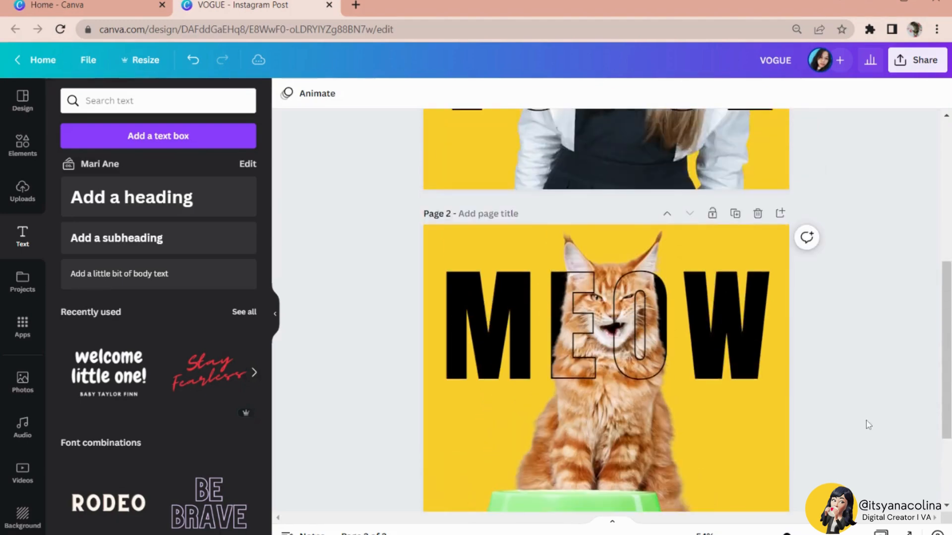
scroll(866, 421, up, 2)
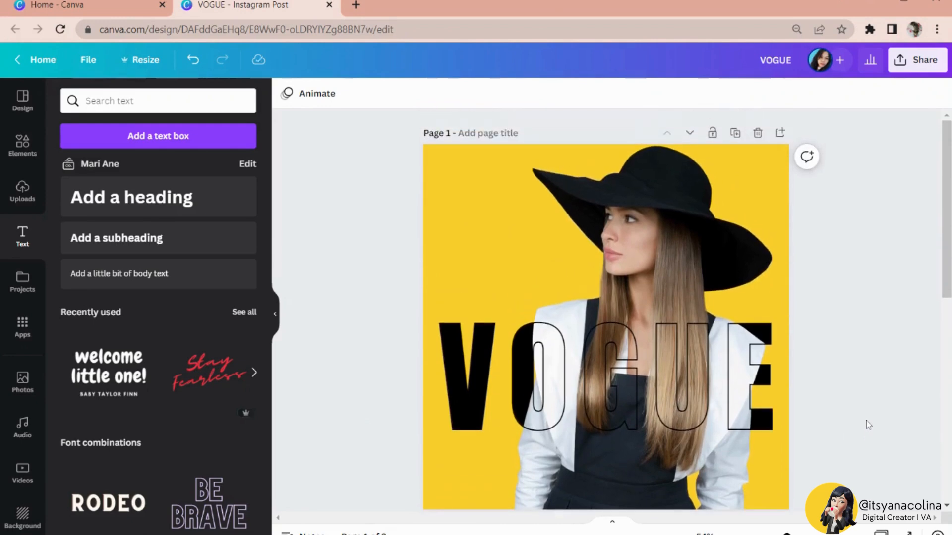
scroll(866, 420, down, 5)
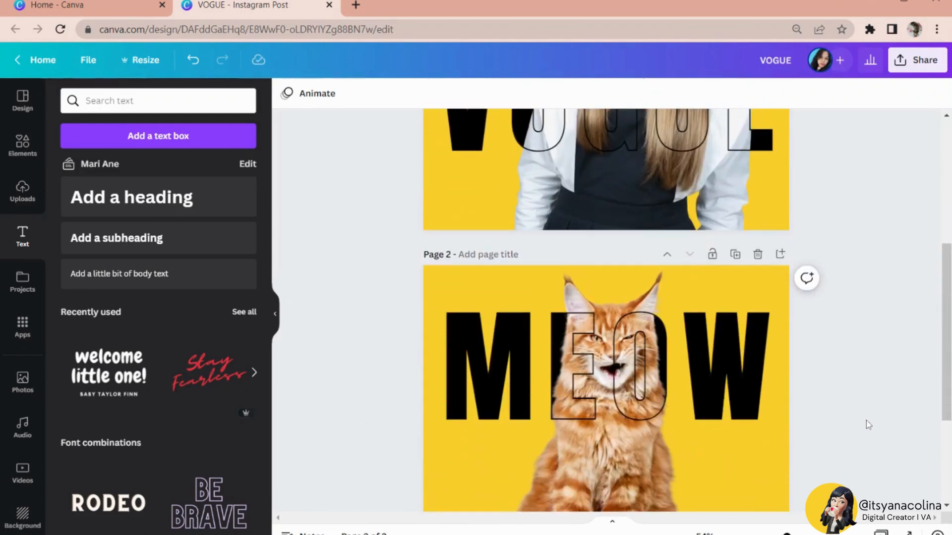
scroll(867, 420, down, 1)
scroll(866, 420, down, 1)
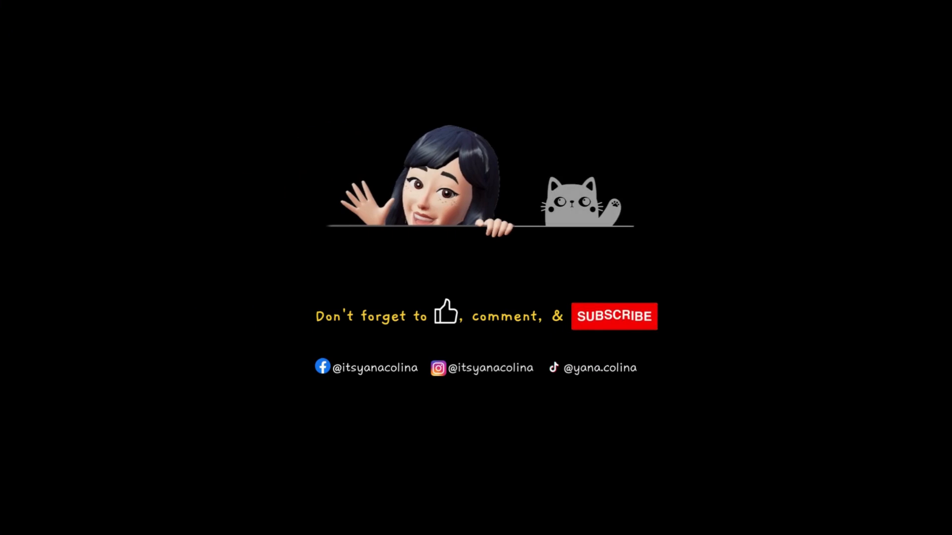